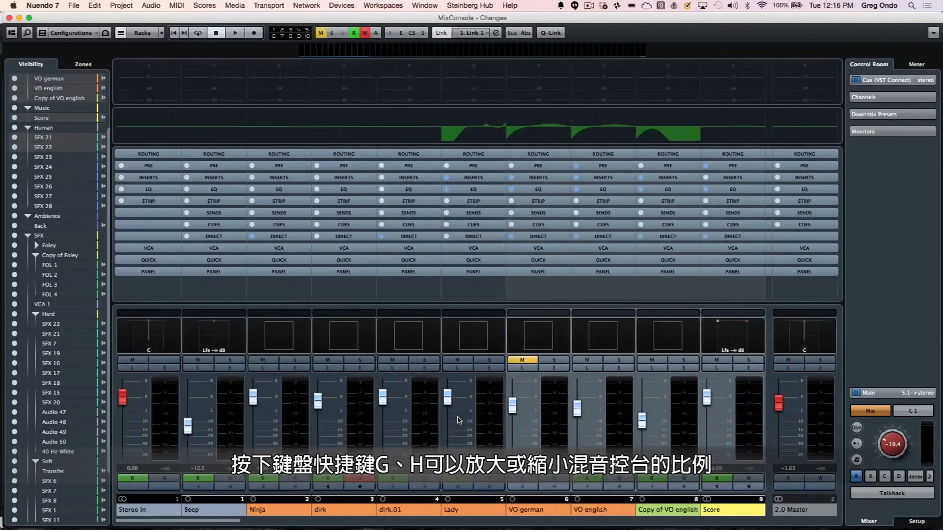
- Narrow the mixer's channel strips to fit channels 1 to 18, and browse across the mixer and back
key(g)
key(g)
key(g)
key(g)
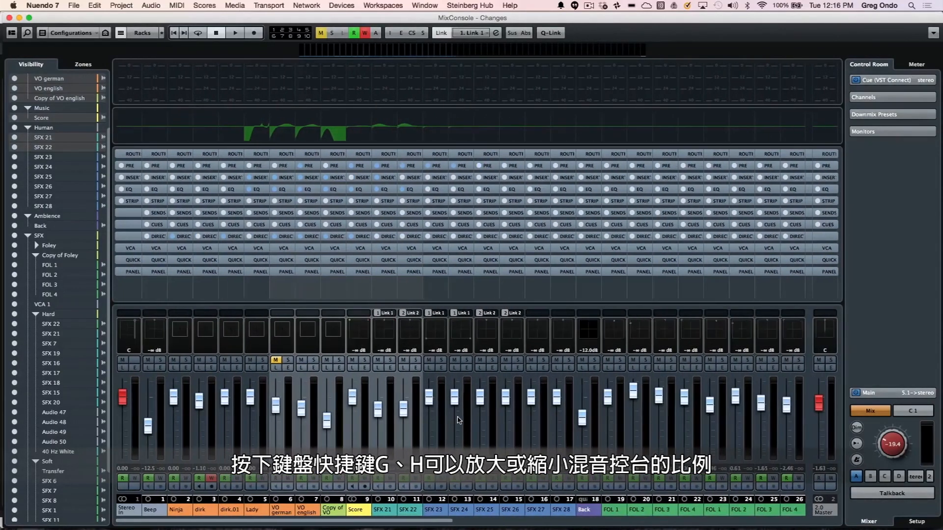
key(h)
key(h)
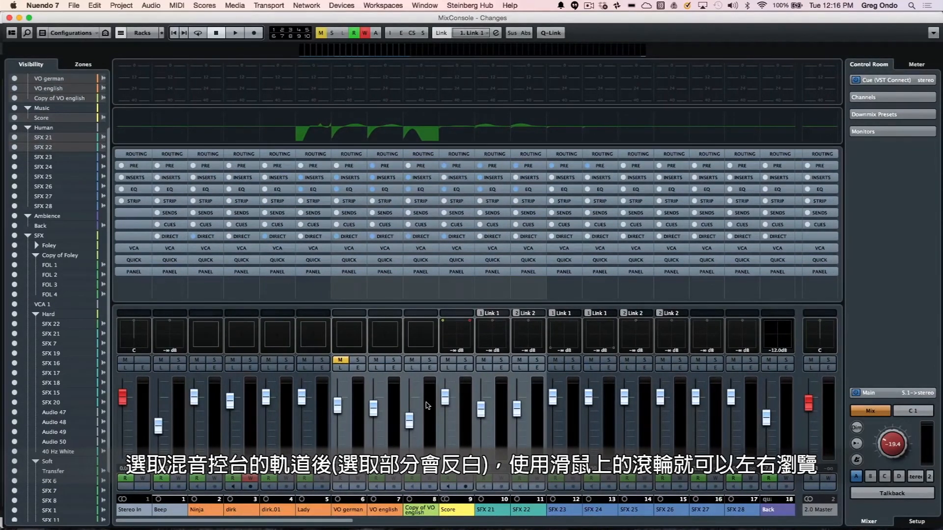
scroll(428, 406, right, 8)
scroll(427, 406, left, 8)
scroll(428, 406, right, 7)
scroll(428, 406, left, 7)
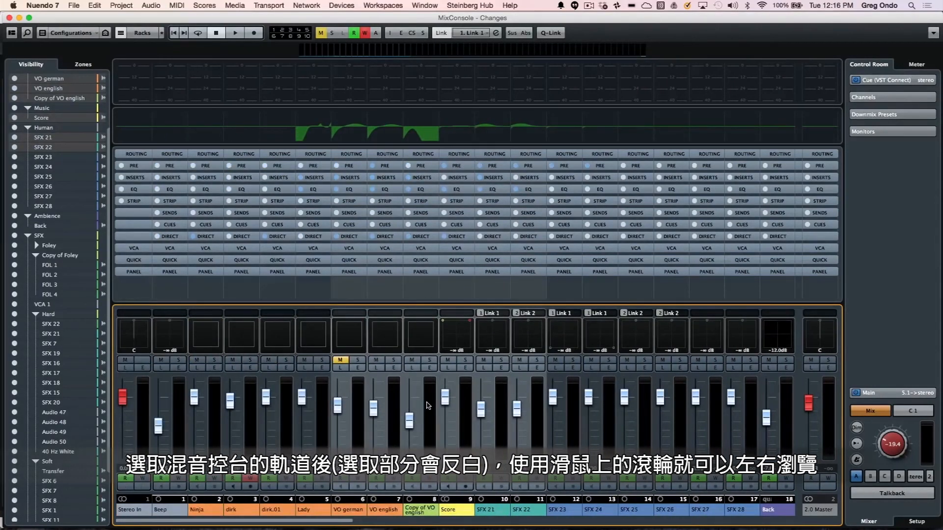
- Hide the mixer's Control Room/Meter and Channel Selector sections, and restore both of them
click(11, 34)
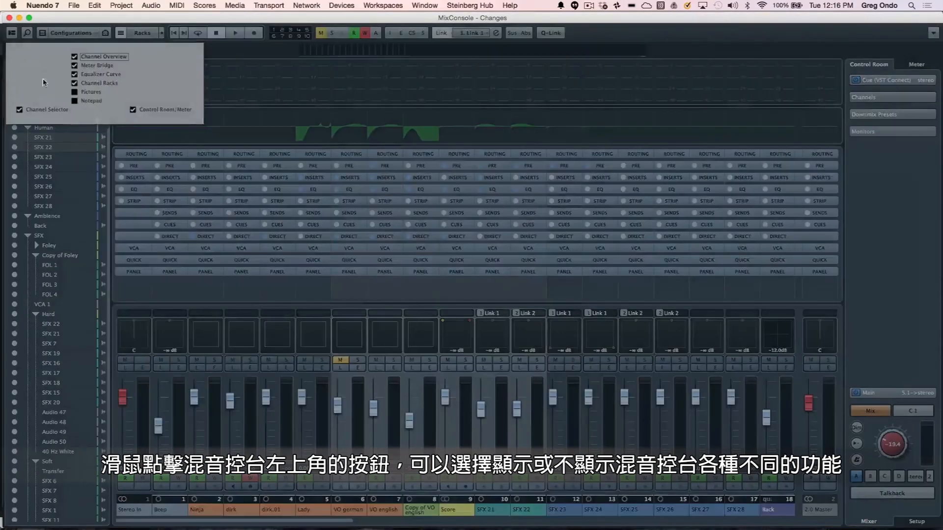
click(132, 110)
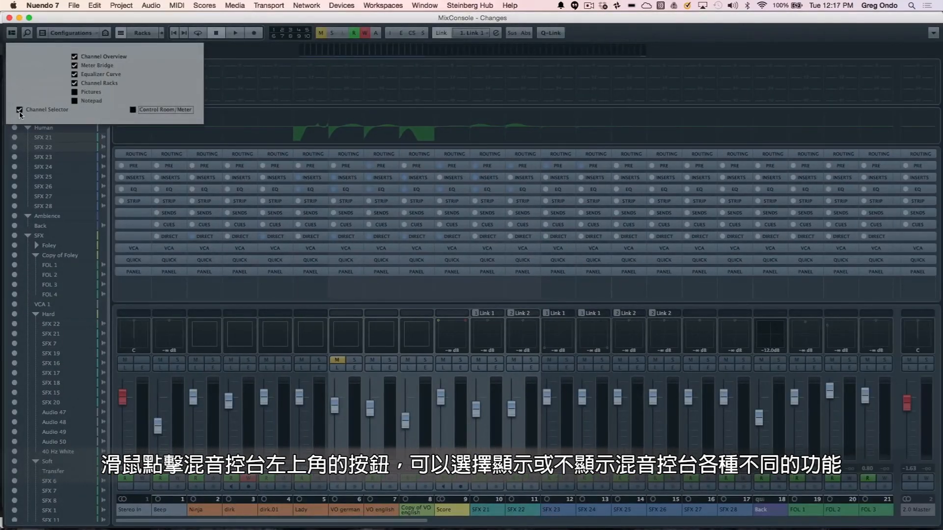
click(20, 112)
click(20, 112)
click(134, 110)
click(87, 194)
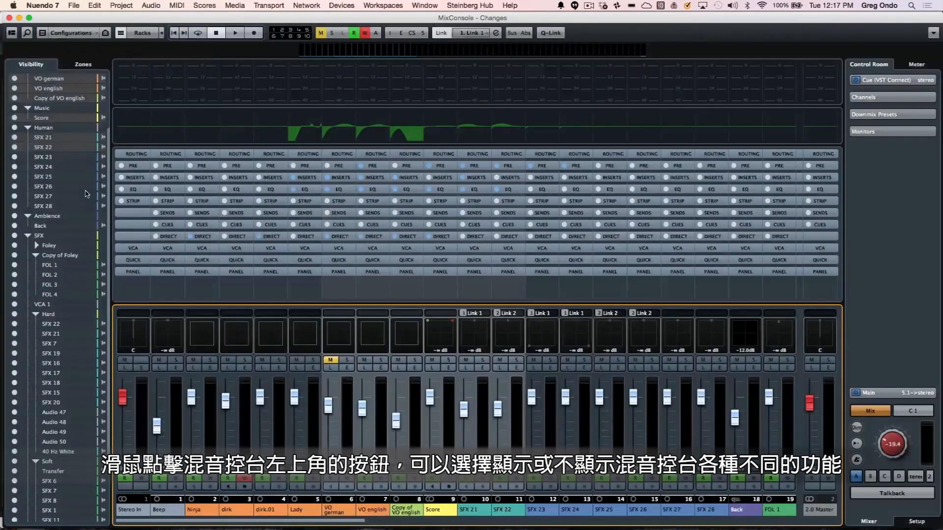
- Hide SFX 23, SFX 24, SFX 27 and several Copy of Foley channels from the mixer, and show them all again
click(14, 157)
click(14, 196)
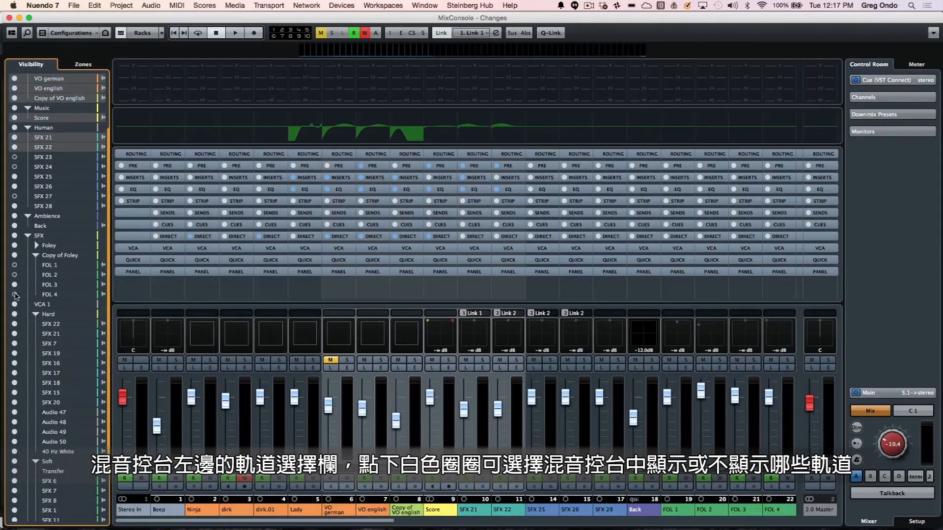
click(15, 195)
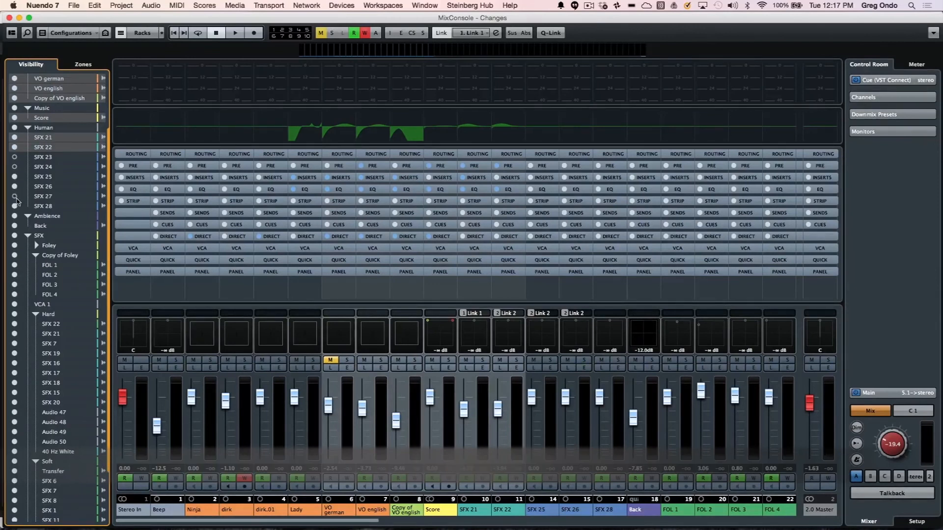
click(14, 158)
click(14, 167)
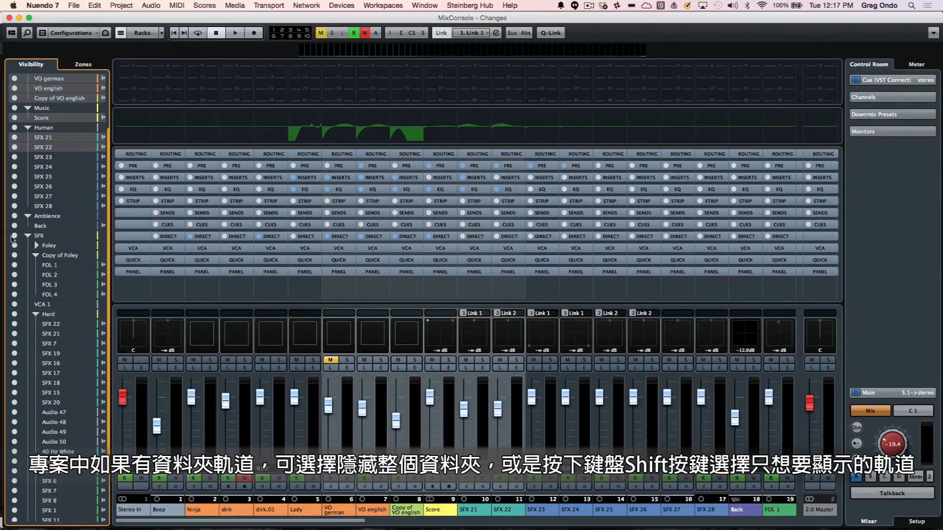
- Toggle the Hard folder's visibility and show only that folder's channels in the mixer
click(14, 315)
click(14, 314)
shift+click(15, 315)
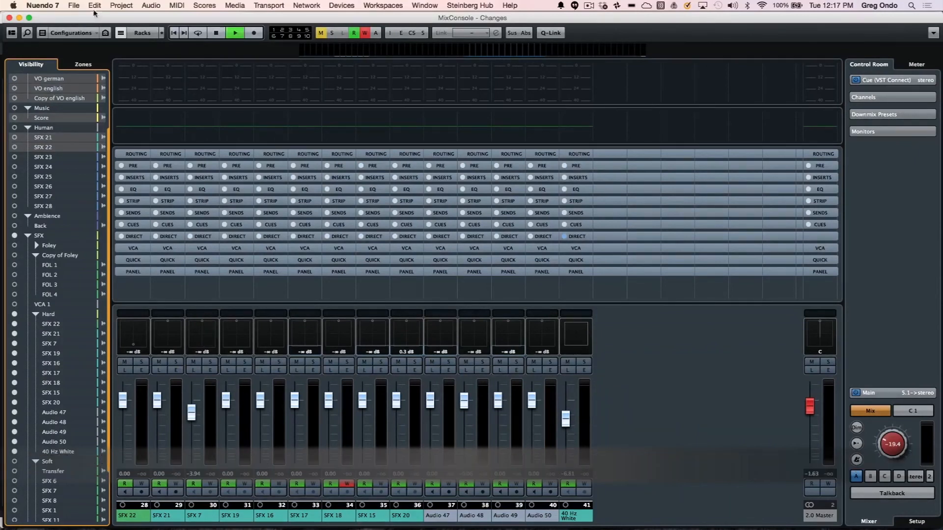
- View the options for adding a mixer configuration without creating one, and show all channels again
click(94, 36)
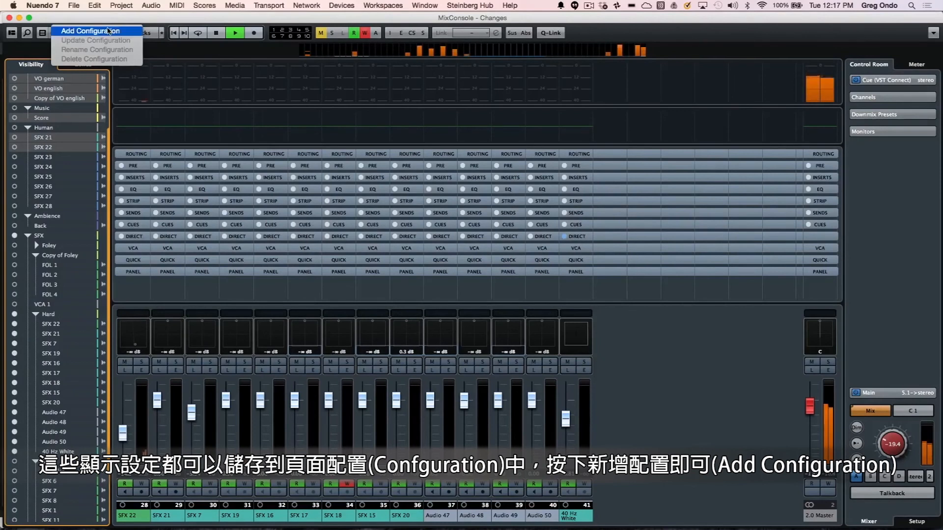
click(119, 18)
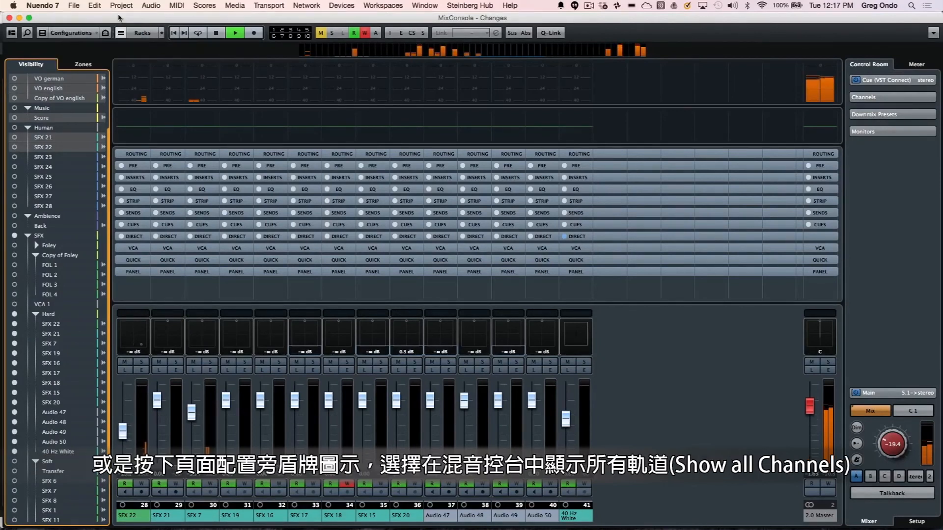
click(107, 37)
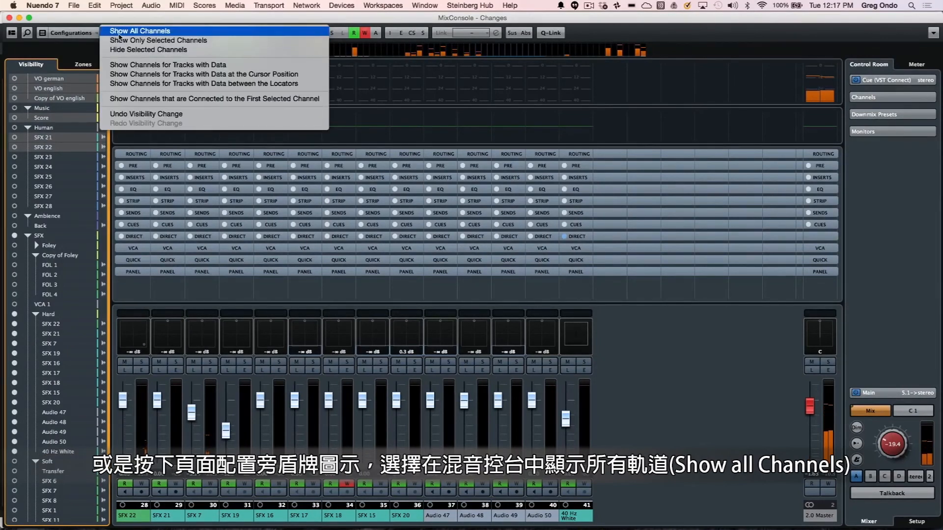
click(119, 31)
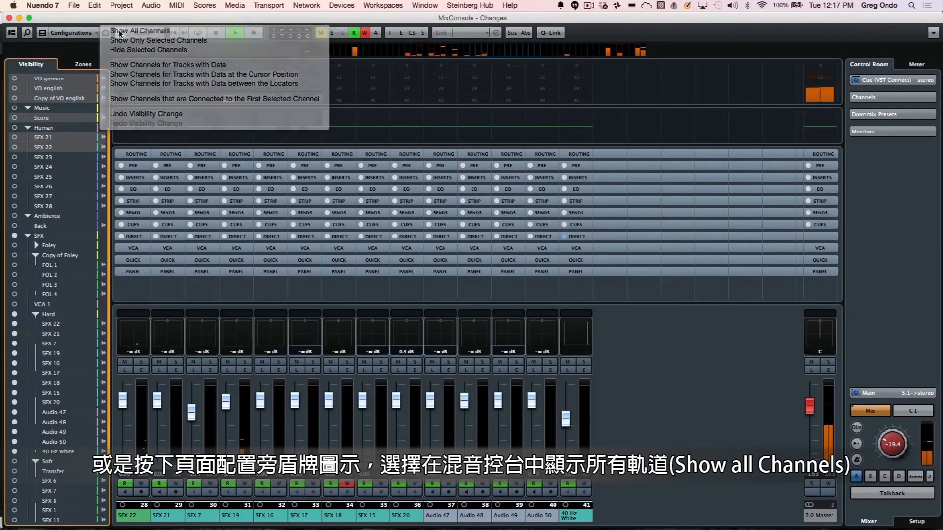
- Show only the channels for tracks with data at the cursor position, and restore all channels
click(108, 35)
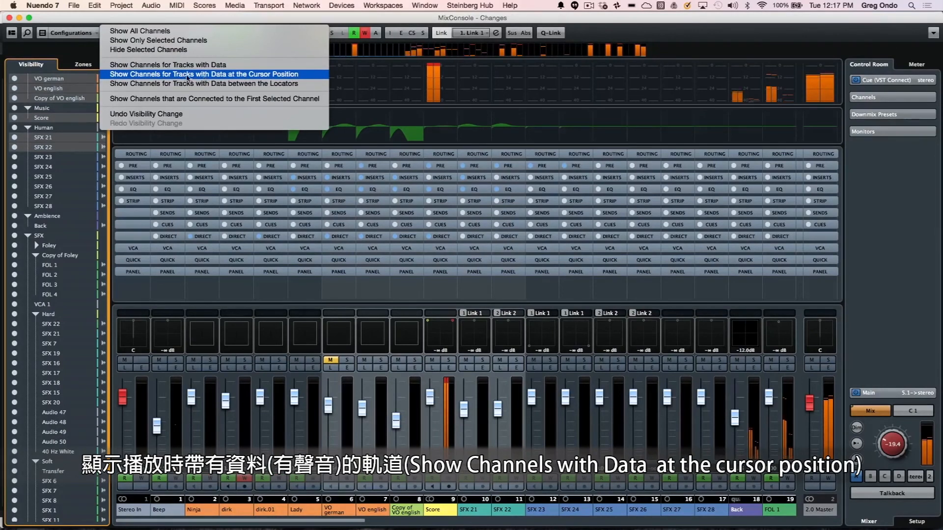
click(251, 79)
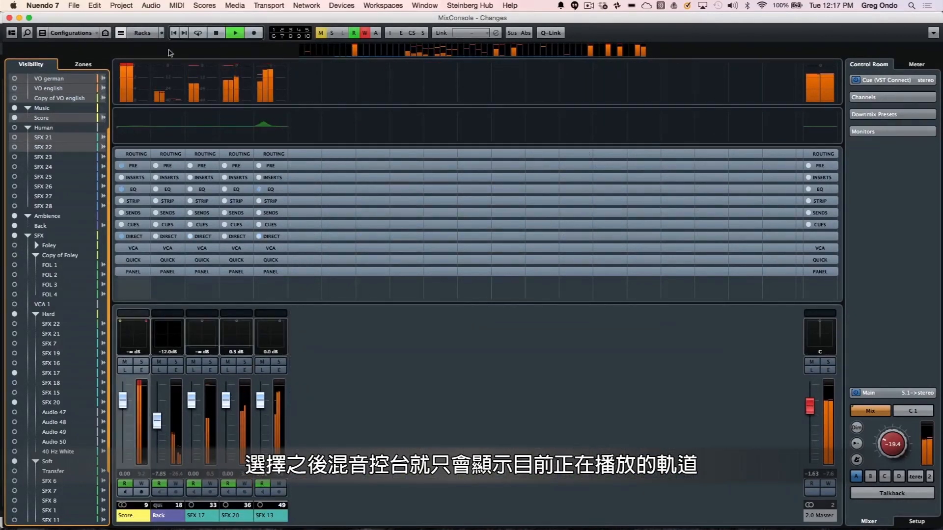
click(126, 35)
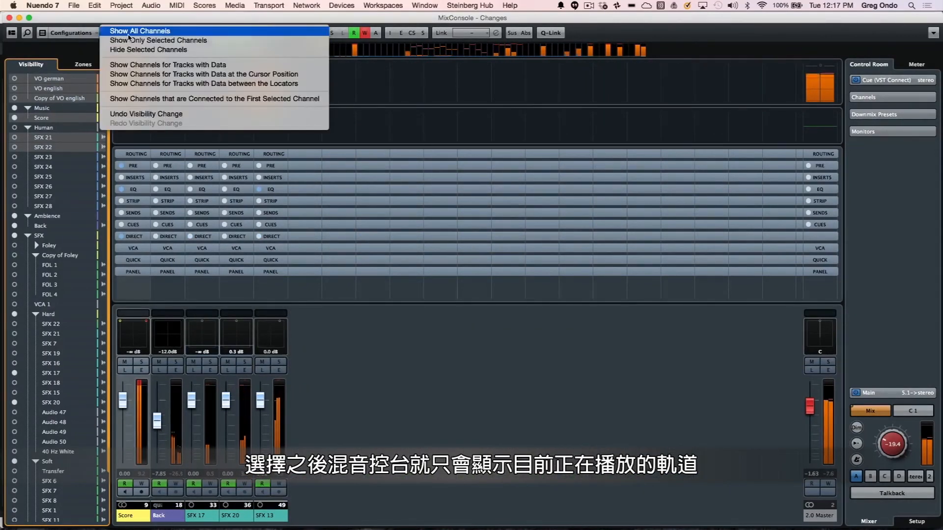
click(129, 34)
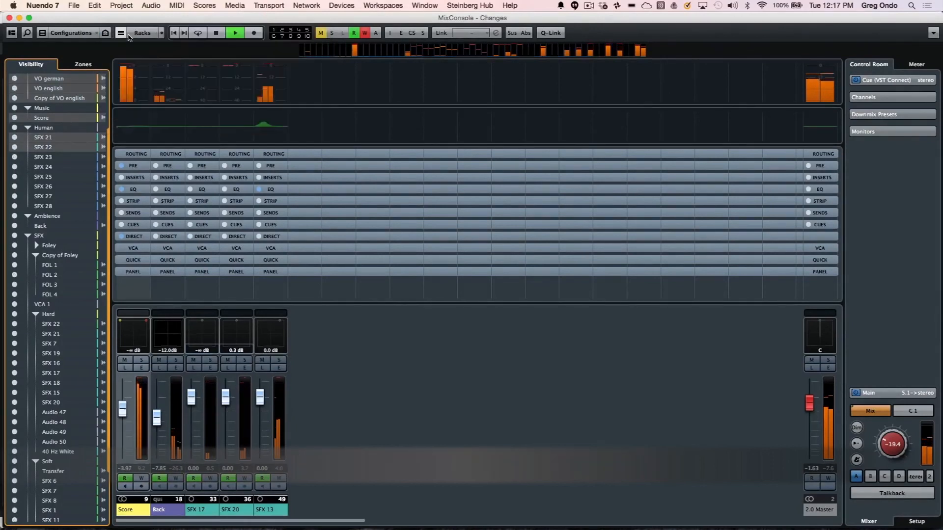
- Stop playback, open the channel zones, lock 2.0 Master to the left zone and return it to the right zone
key(space)
click(77, 66)
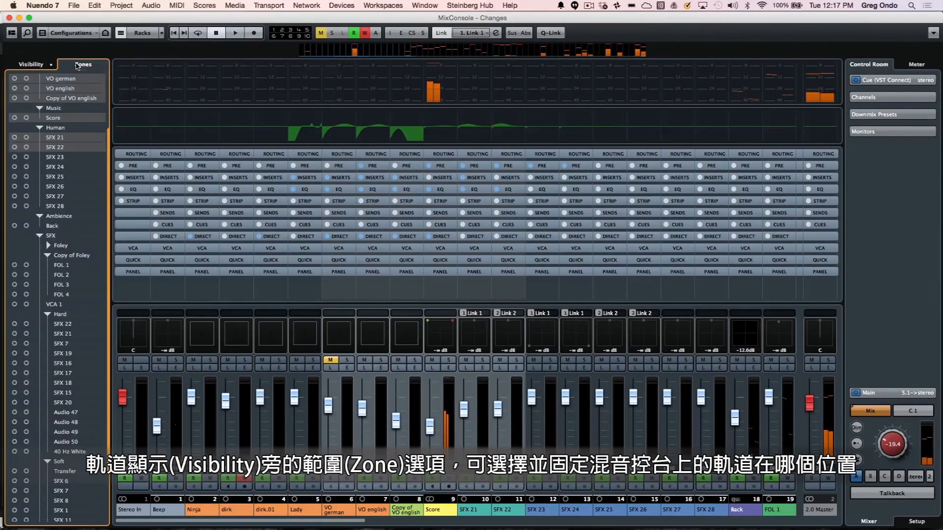
scroll(16, 393, down, 3)
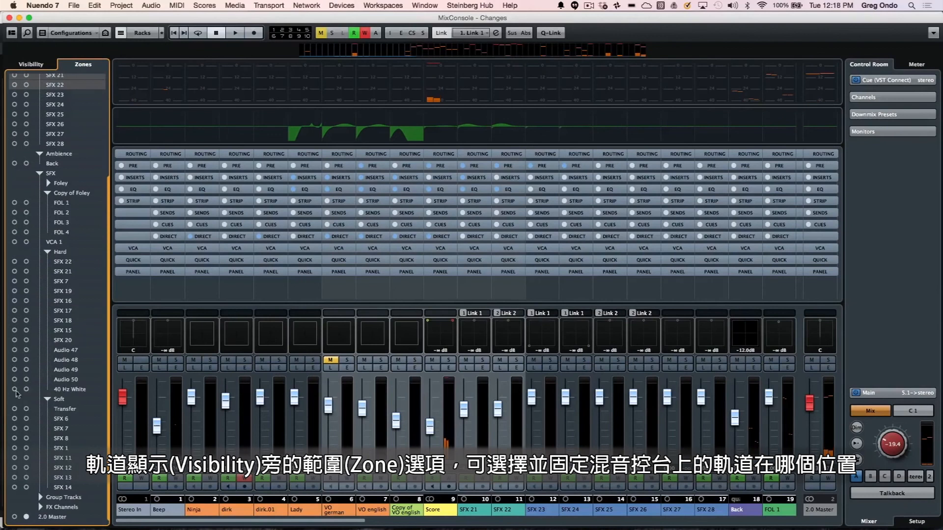
click(14, 517)
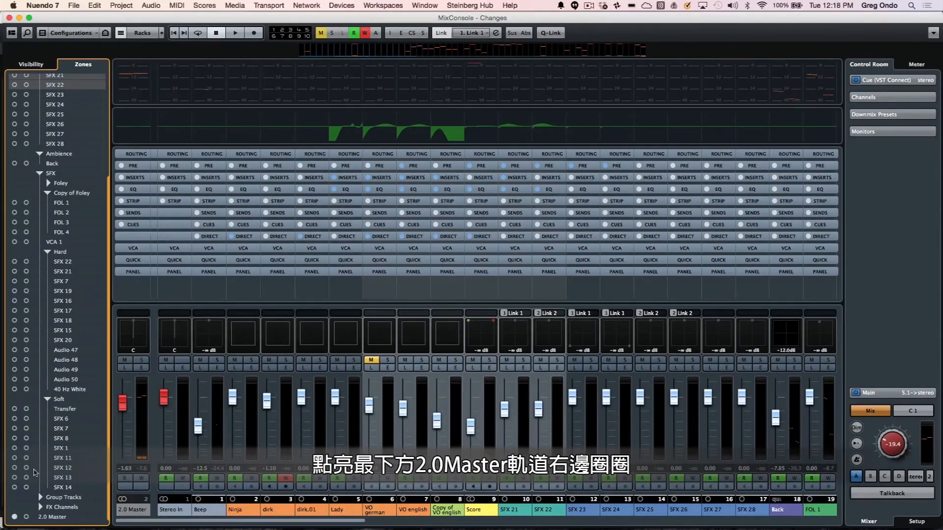
click(26, 517)
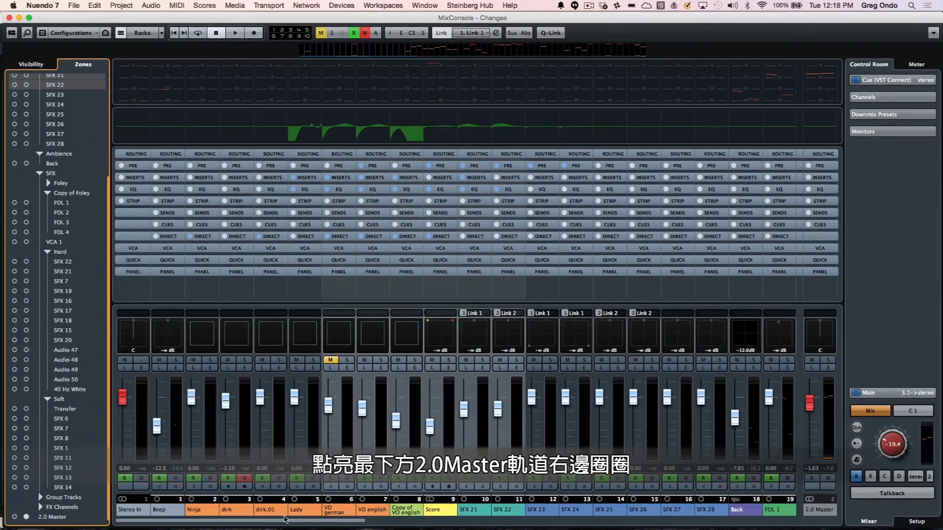
- Lock SFX 14 to the mixer's left zone and release it again
drag(280, 522, 334, 524)
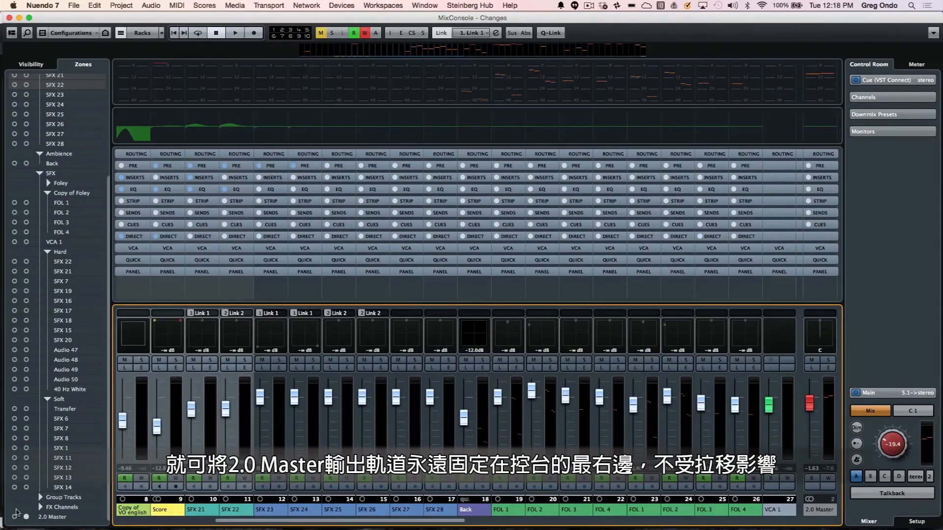
click(15, 488)
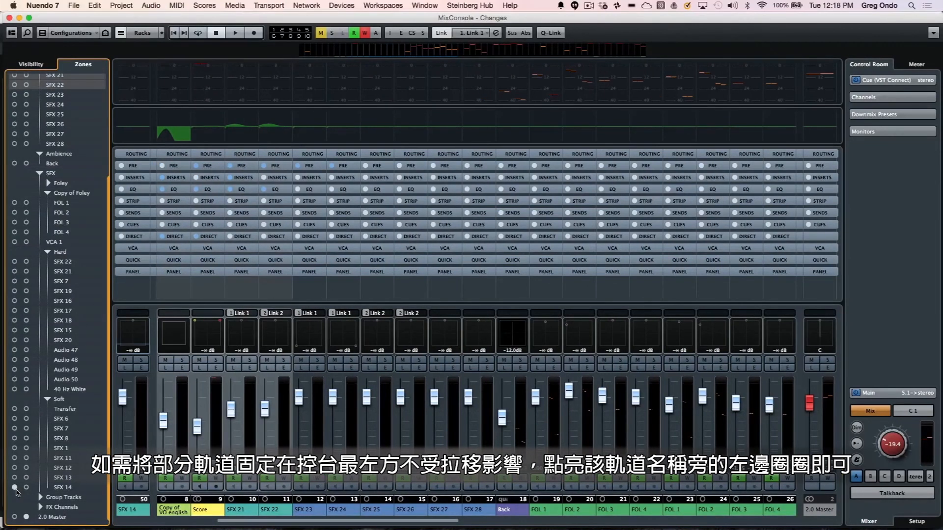
click(15, 489)
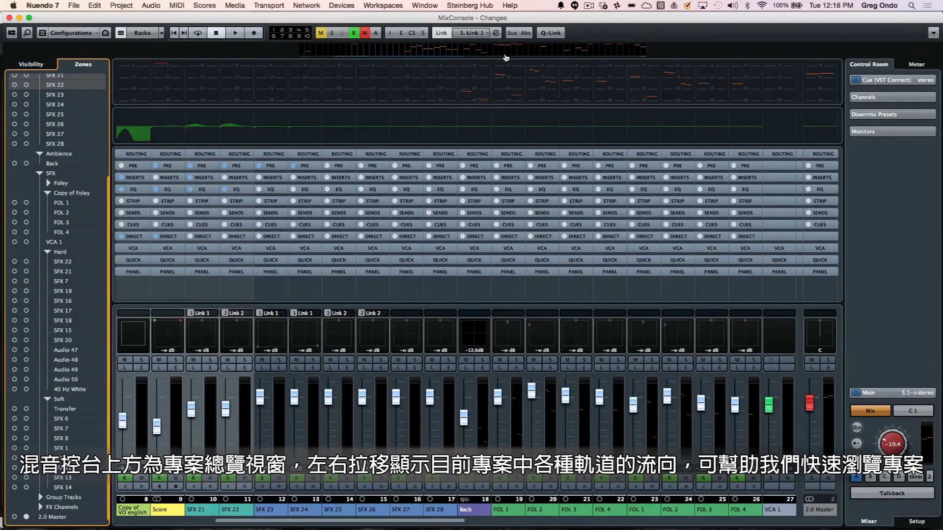
- Start playback, and enlarge the meter bridge slightly with the first mixer channels in view
key(space)
drag(487, 55, 411, 49)
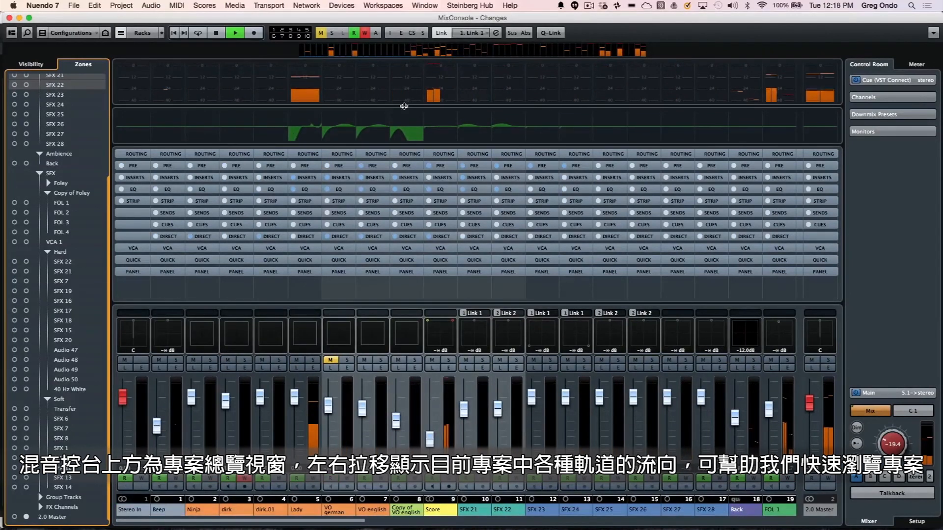
drag(404, 106, 404, 113)
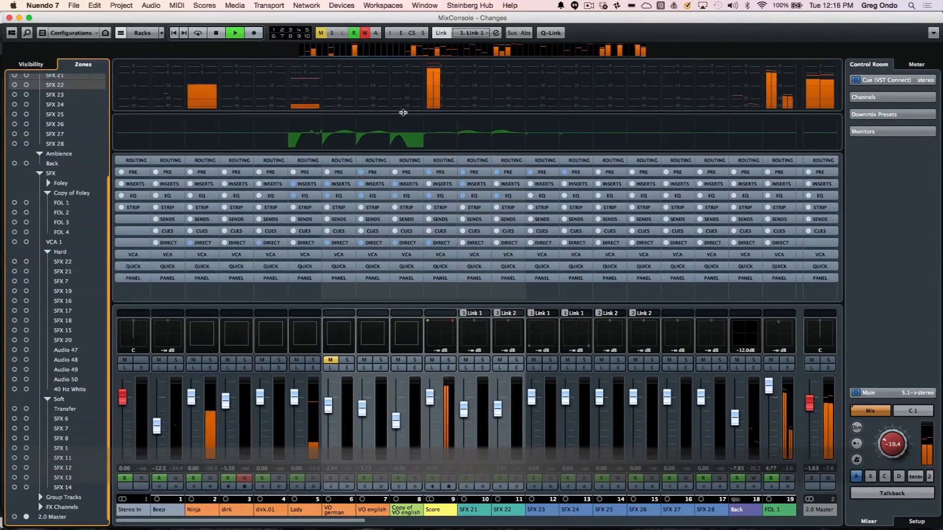
- Set the meter bridge's meter type to Wave and bring channels 22 to 41 into view
right_click(418, 84)
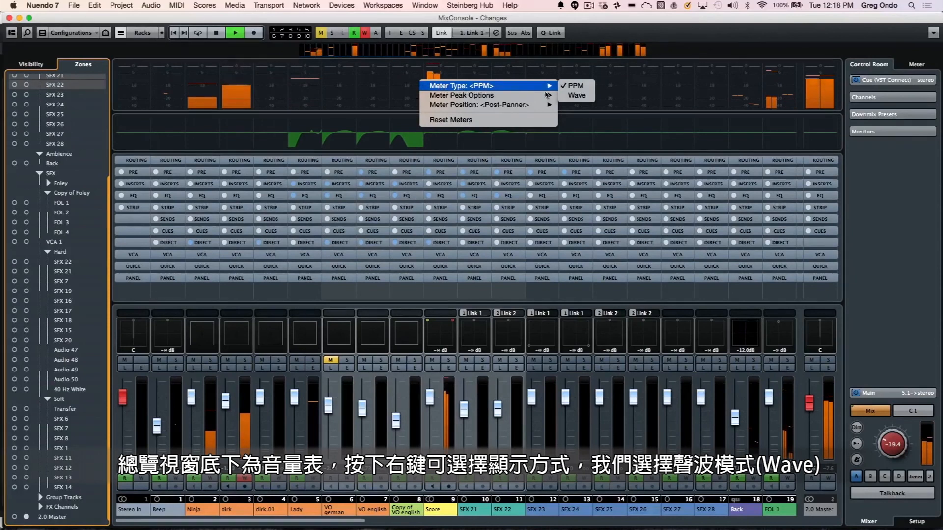
mouse_move(557, 90)
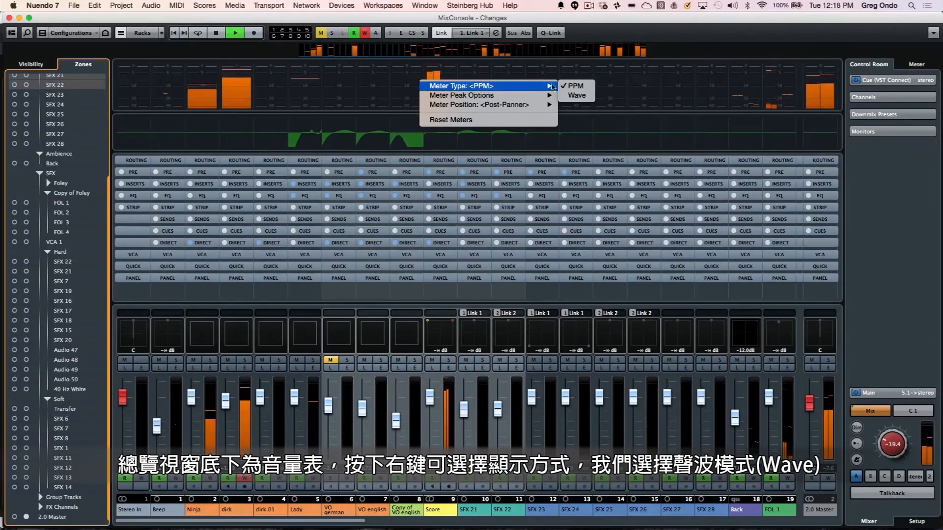
click(585, 99)
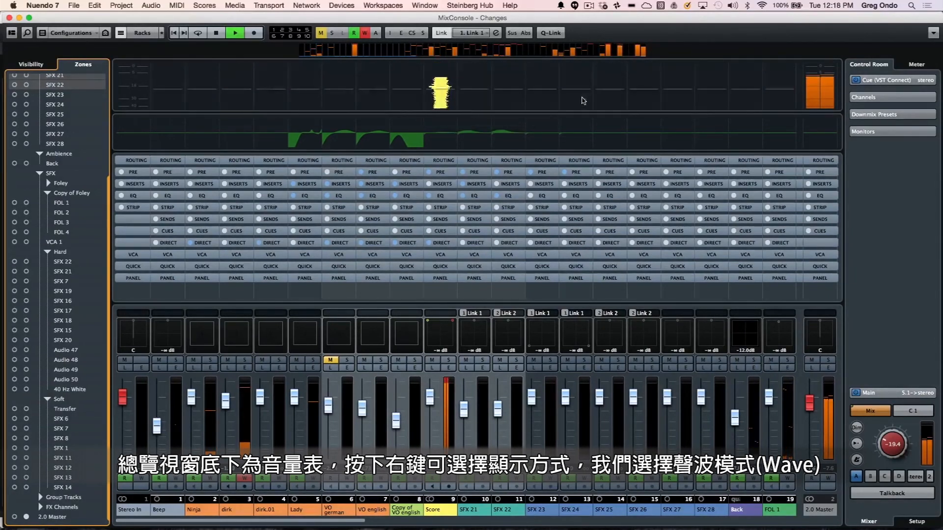
click(543, 54)
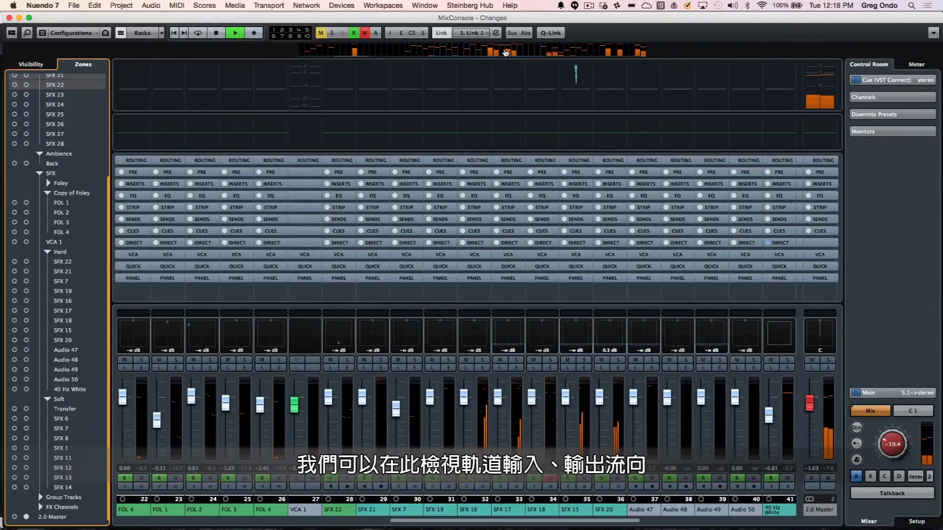
- Set the meter bridge's meter type back to PPM
right_click(482, 81)
mouse_move(596, 86)
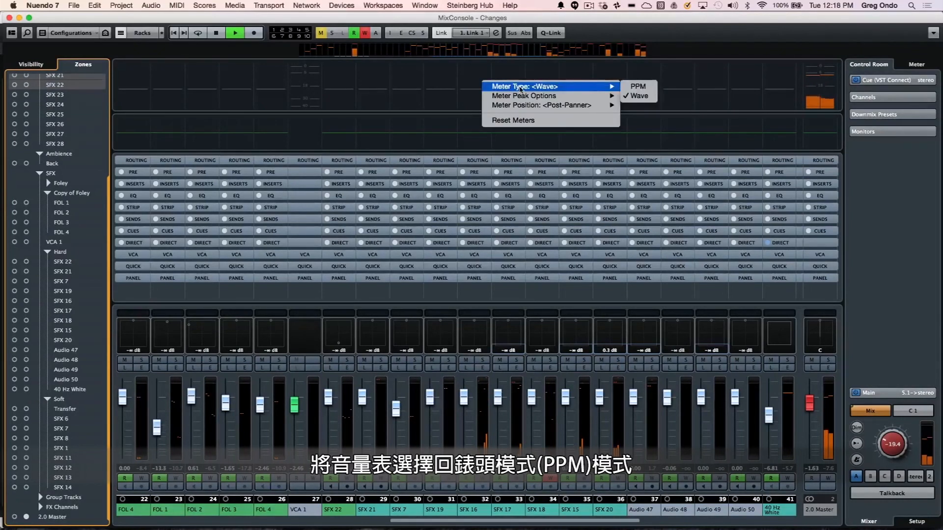
click(639, 87)
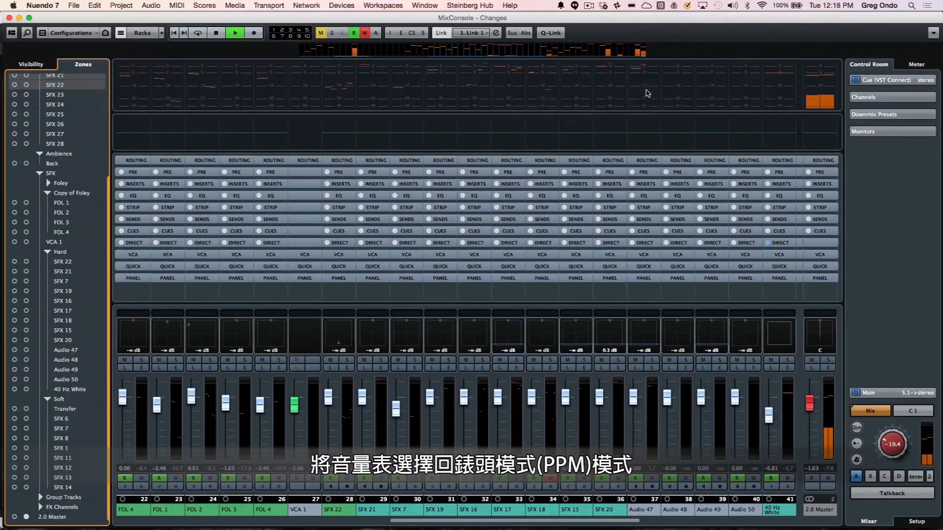
- View the meter bridge's meter position options: Input, Post-Fader and Post-Panner
right_click(586, 83)
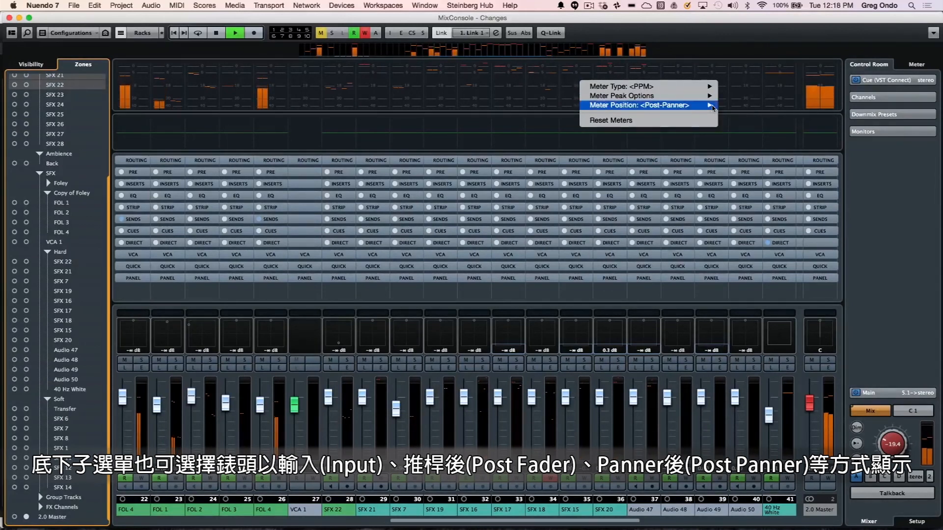
mouse_move(713, 108)
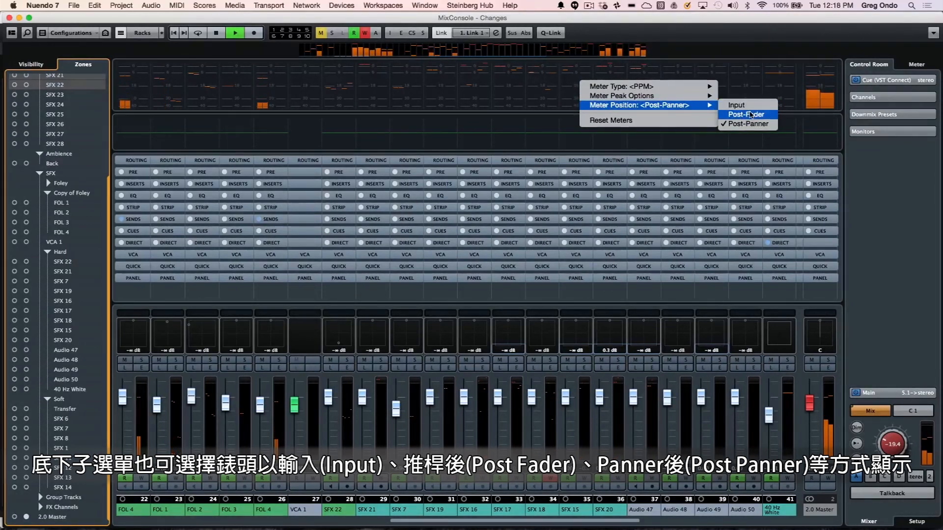
click(450, 99)
- Stop playback, move back to an earlier playback position and start playing again
drag(454, 52, 248, 39)
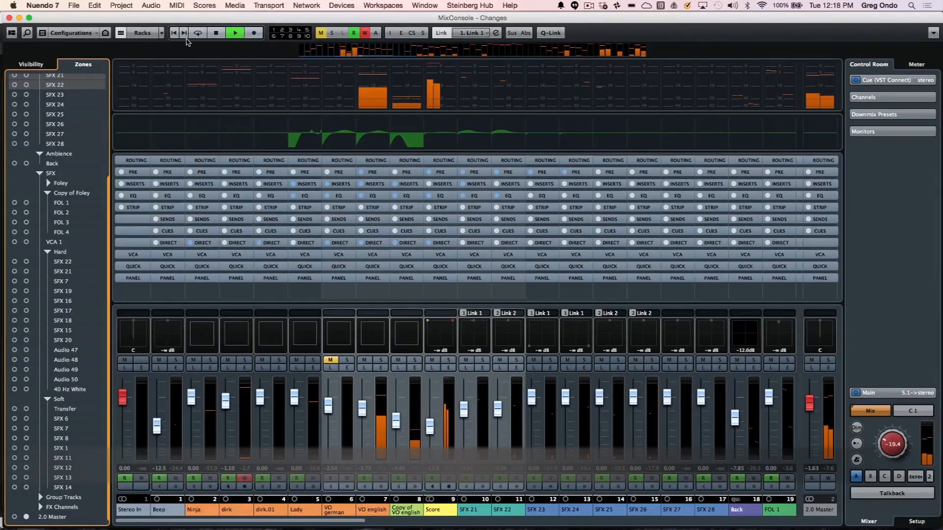
click(216, 33)
click(175, 35)
click(175, 34)
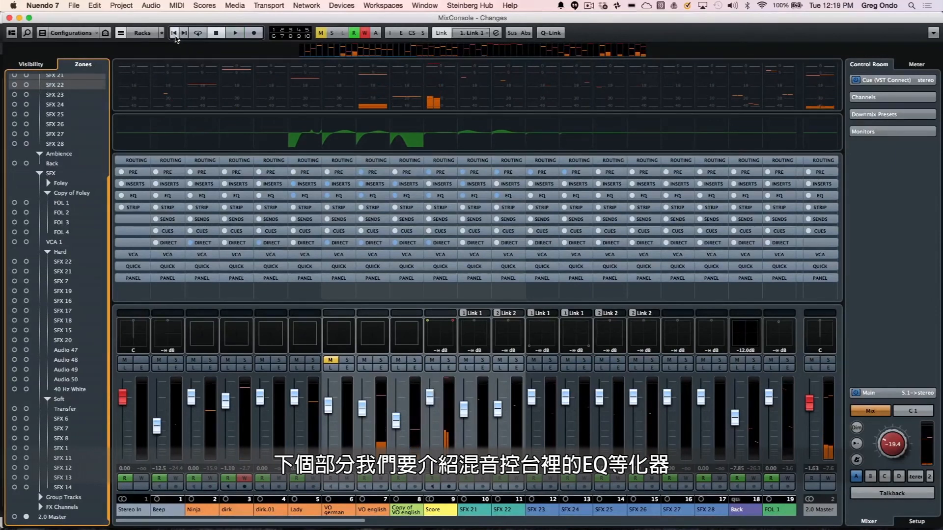
key(space)
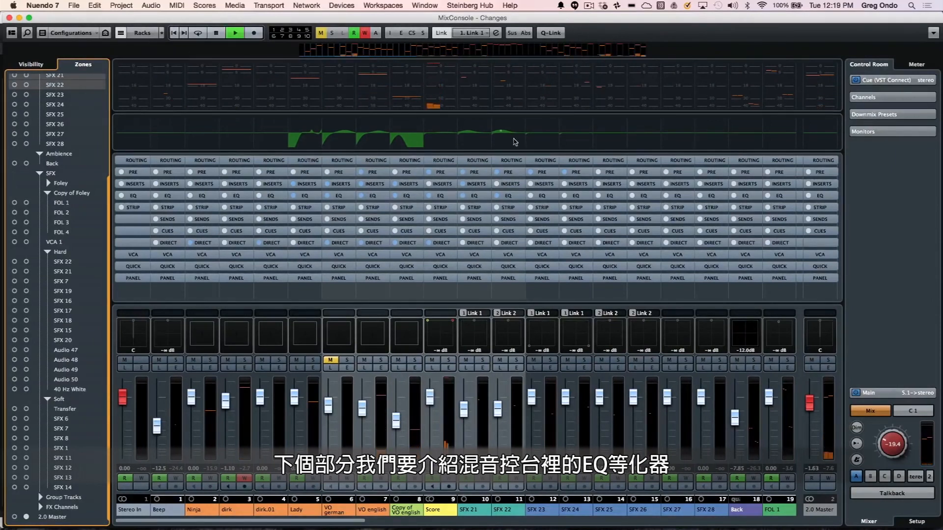
- Boost band 2 of the Score channel's EQ curve to about 13.7 dB at 3.85 kHz, lower it again near 3.53 kHz, and stop playback
click(434, 133)
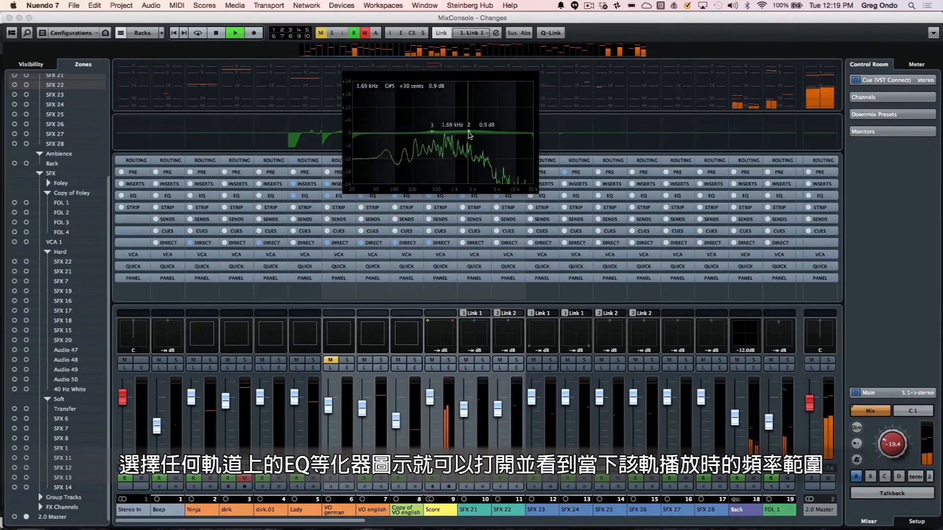
drag(459, 130, 464, 117)
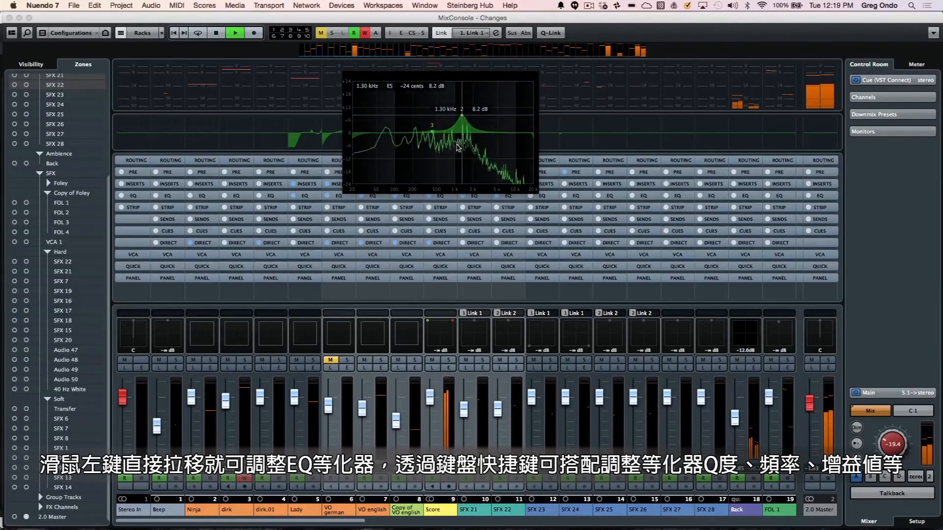
drag(462, 116, 492, 105)
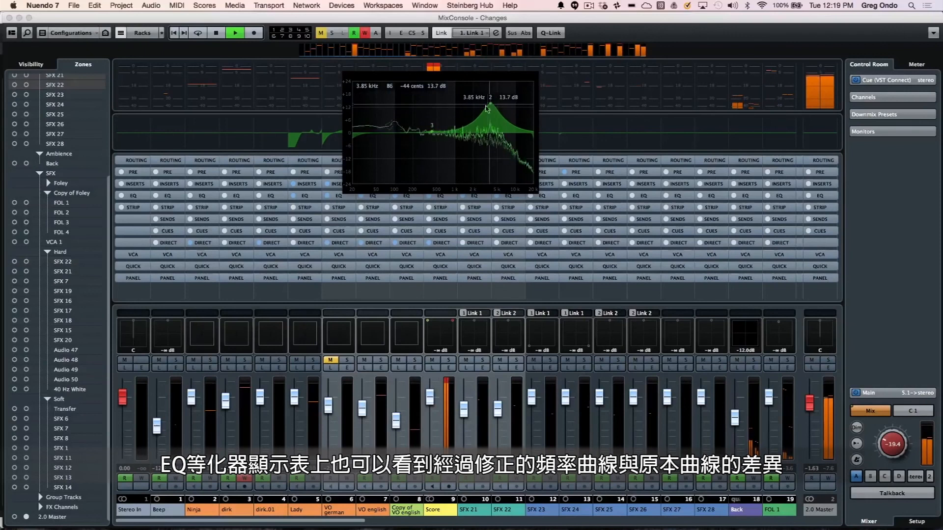
drag(492, 112, 489, 131)
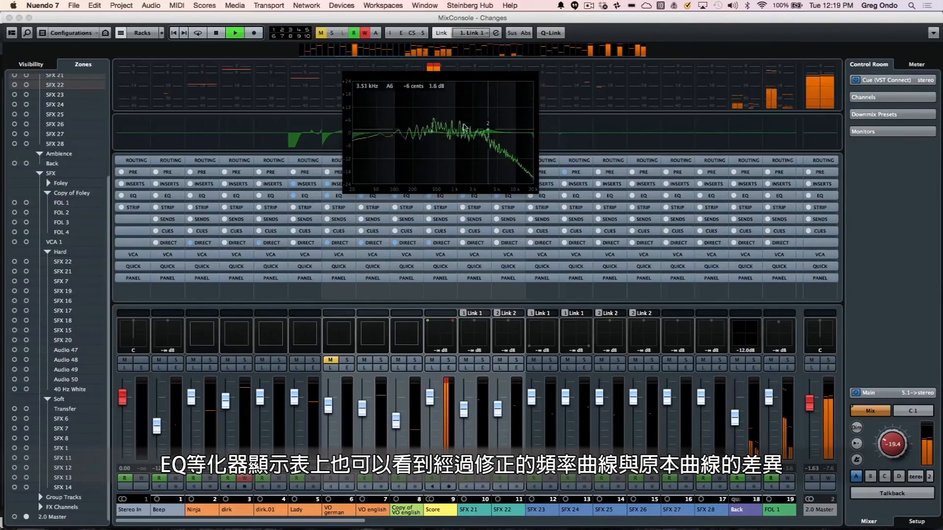
key(space)
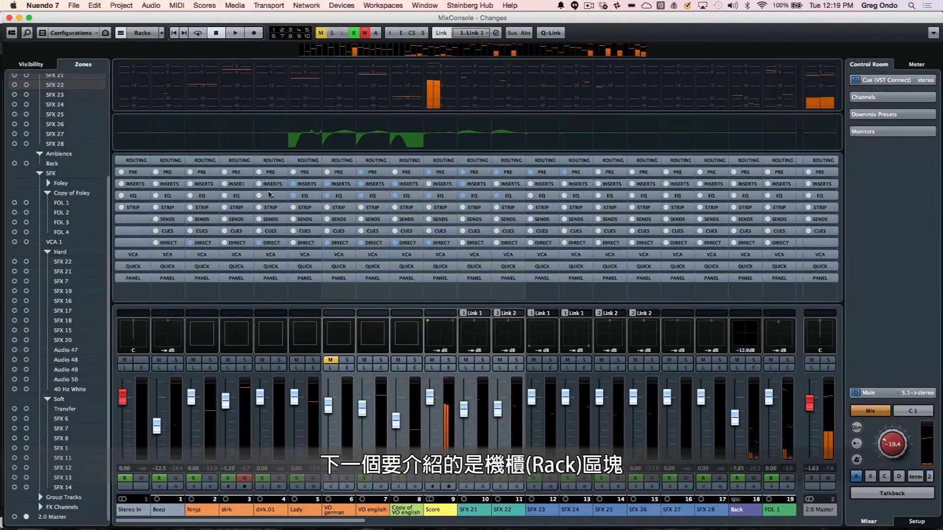
- Hide the Channel Overview and Meter Bridge sections of the mixer
click(11, 32)
click(74, 57)
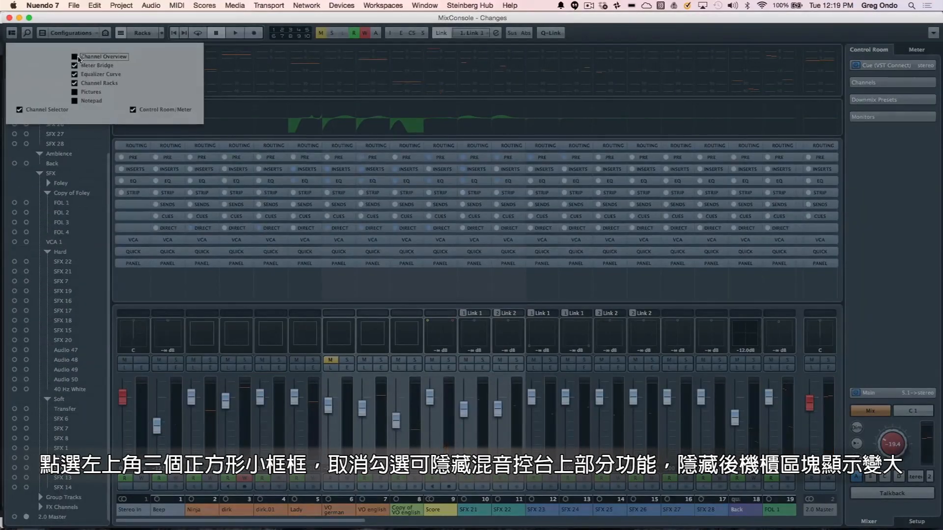
click(75, 66)
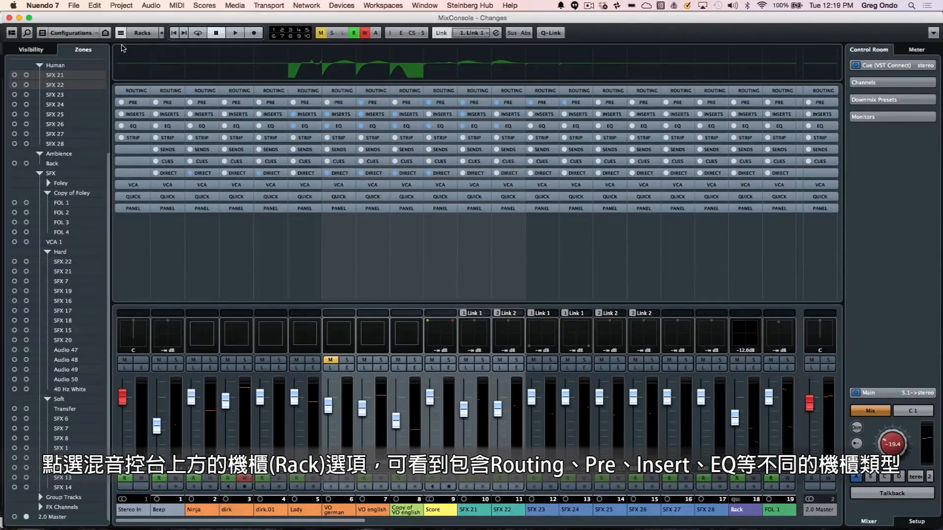
- Widen the mixer channels slightly and view the list of available rack types
key(h)
key(h)
click(143, 33)
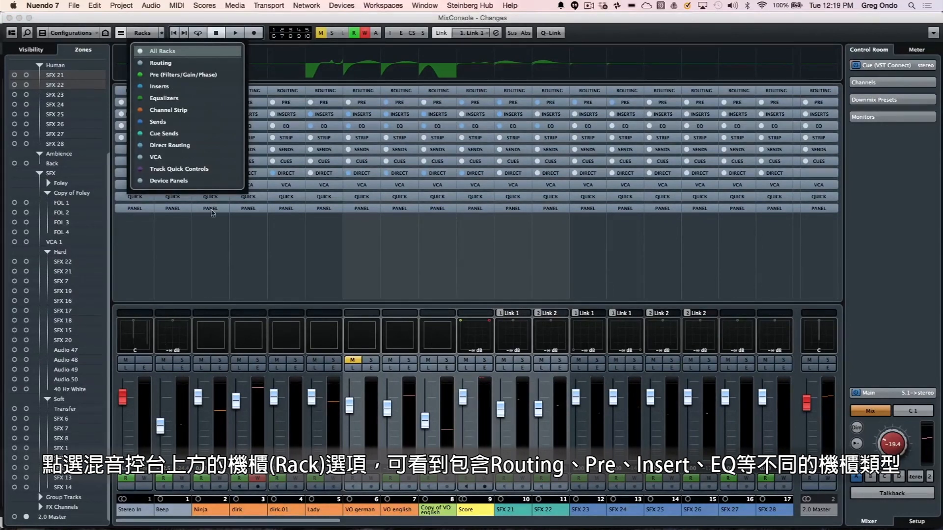
click(220, 247)
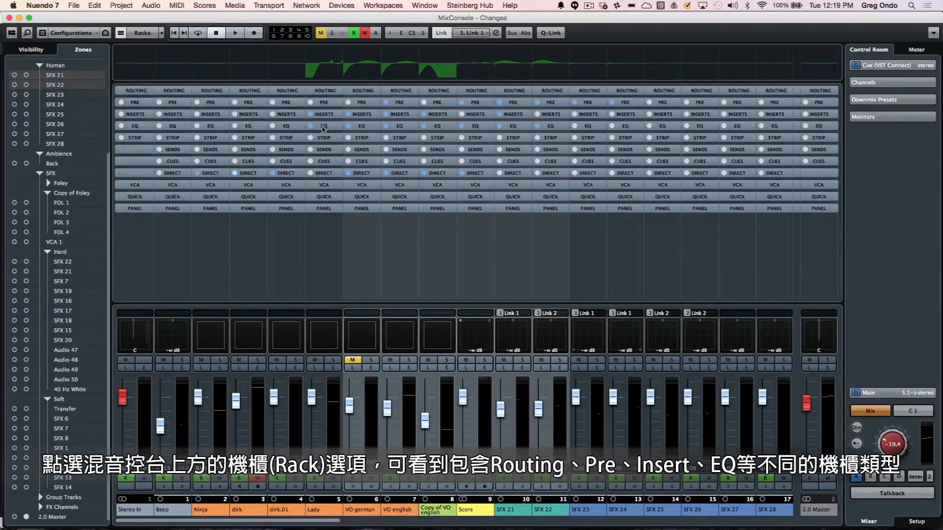
- Expand the Routing racks and select mixer channels 3 to 7
click(291, 91)
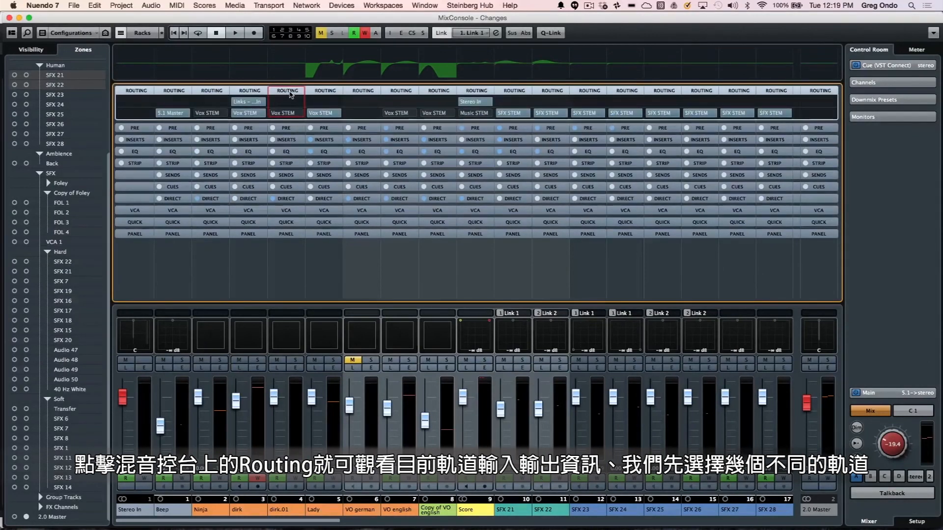
click(256, 434)
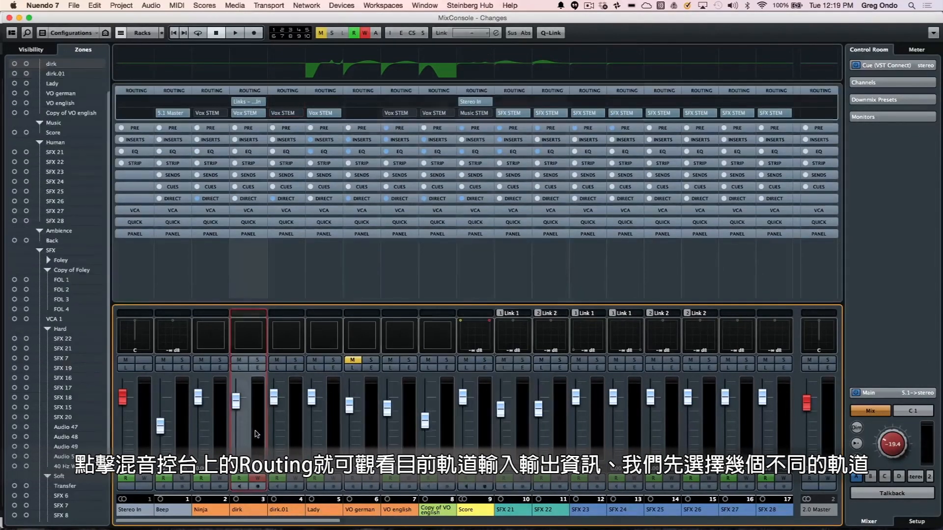
click(408, 421)
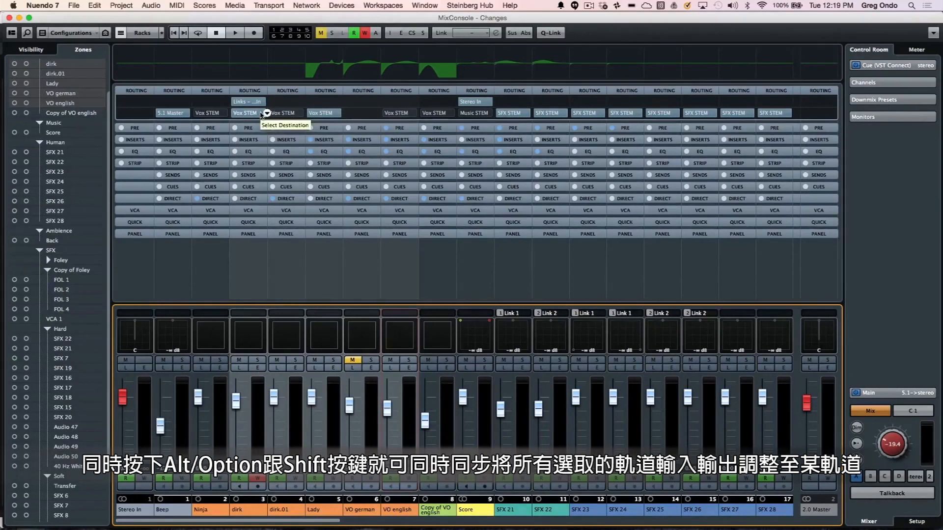
- Turn on Q-Link, lower the faders of selected channels 3 to 7 slightly together, and try the temporary Q-Link toggle
click(562, 33)
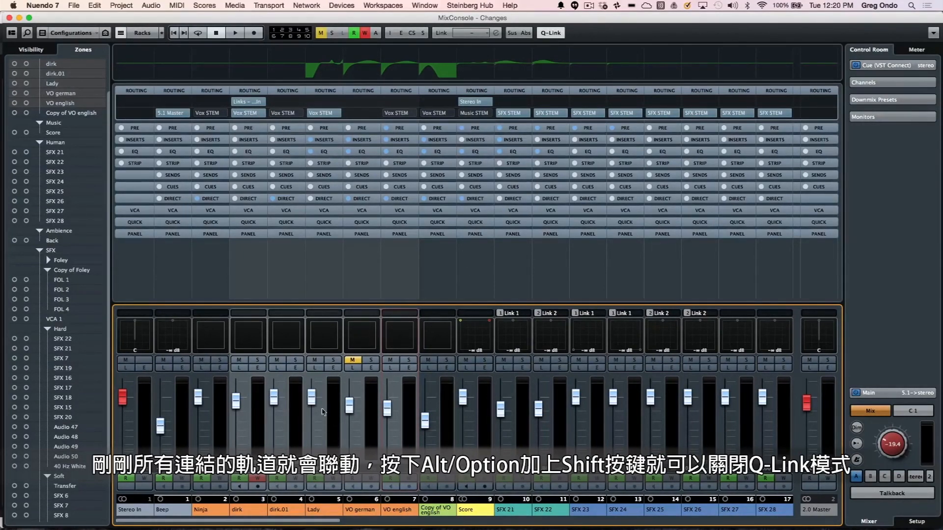
mouse_move(313, 400)
mouse_down()
mouse_move(318, 427)
mouse_move(325, 398)
mouse_move(323, 406)
mouse_up()
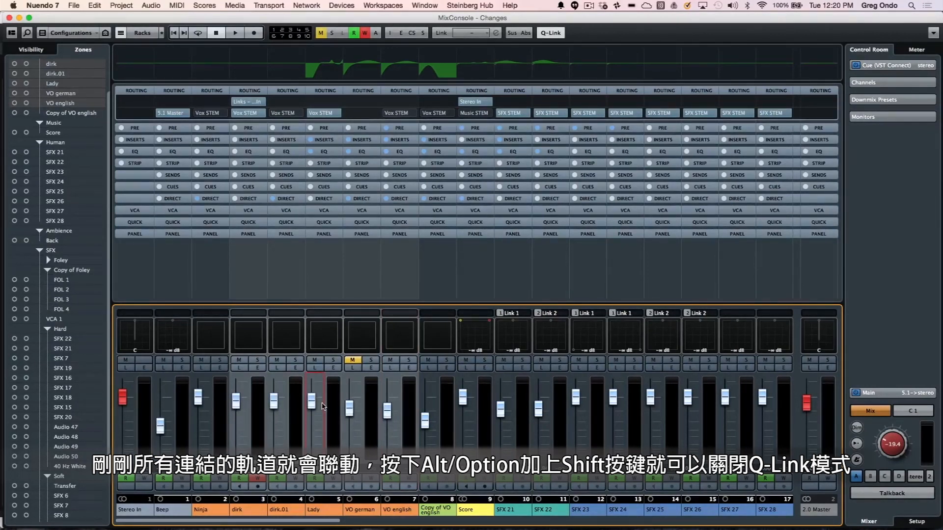
key(alt+shift)
key(alt+shift)
key(alt+shift)
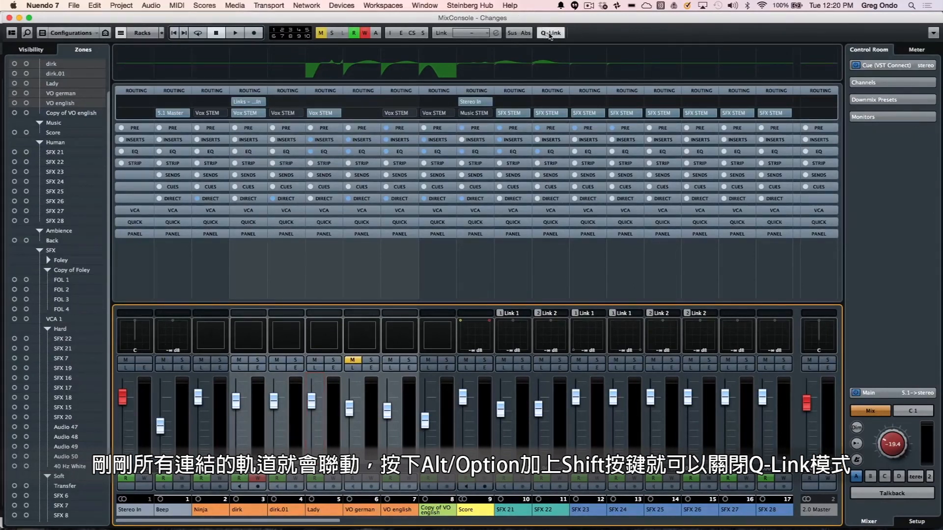
key(alt+shift)
- Route the outputs of selected channels 3 to 7 together to BG STEM and back to Vox STEM, using temporary Q-Link
alt+shift+click(255, 114)
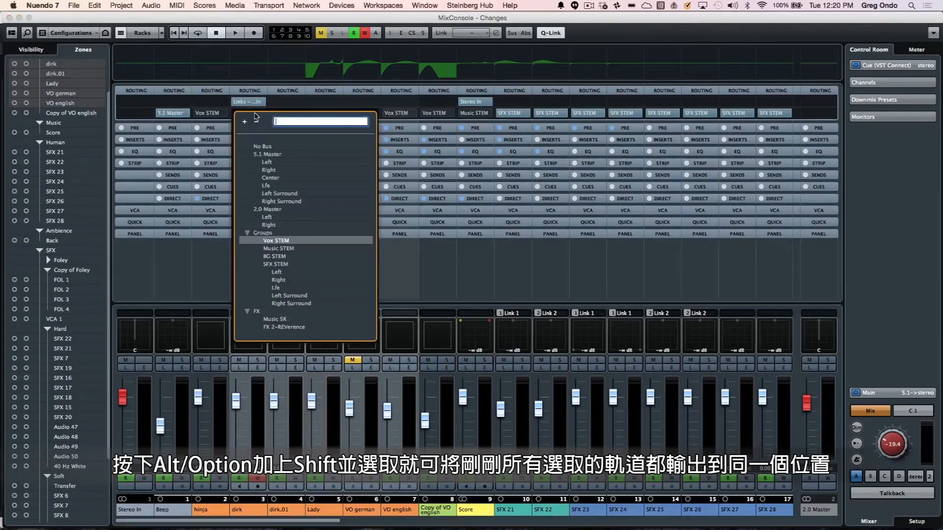
alt+shift+click(287, 256)
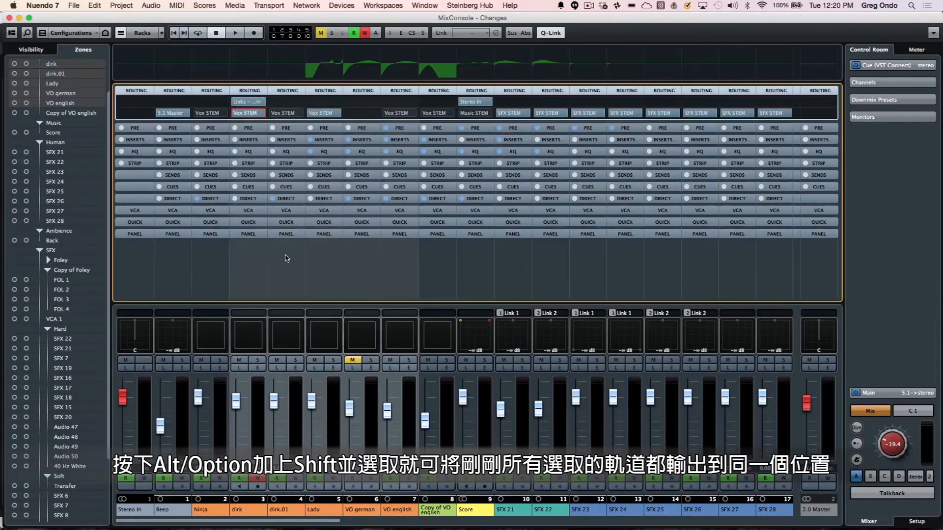
alt+shift+click(270, 114)
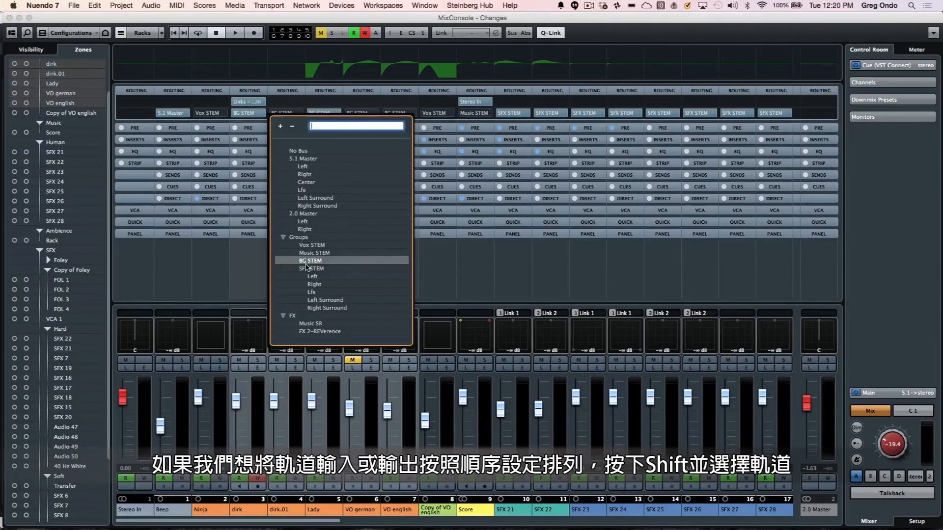
alt+shift+click(312, 245)
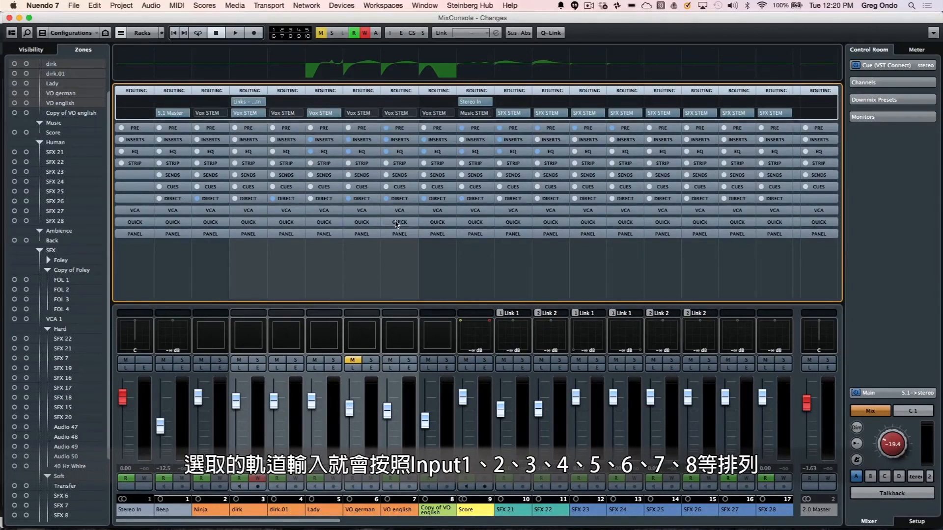
- Expand the Pre racks and raise the Lady channel's pre-gain to 6.9 dB
click(250, 130)
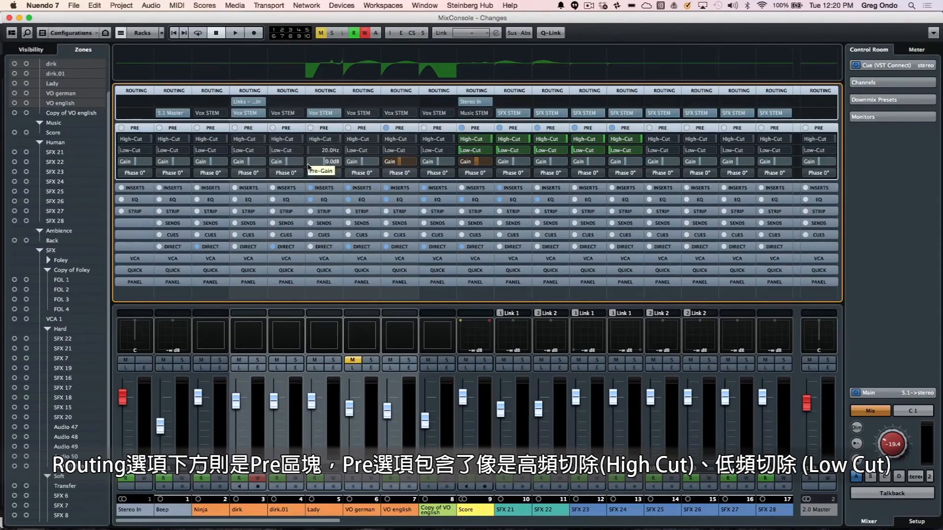
drag(326, 167, 328, 165)
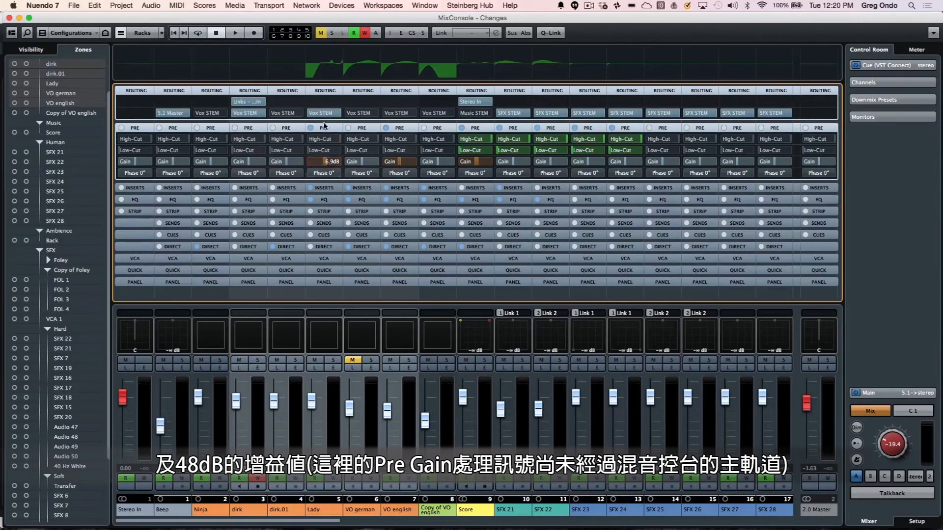
- Invert the phase of channels 3 to 6 to 180° and return each of them to 0°
click(324, 173)
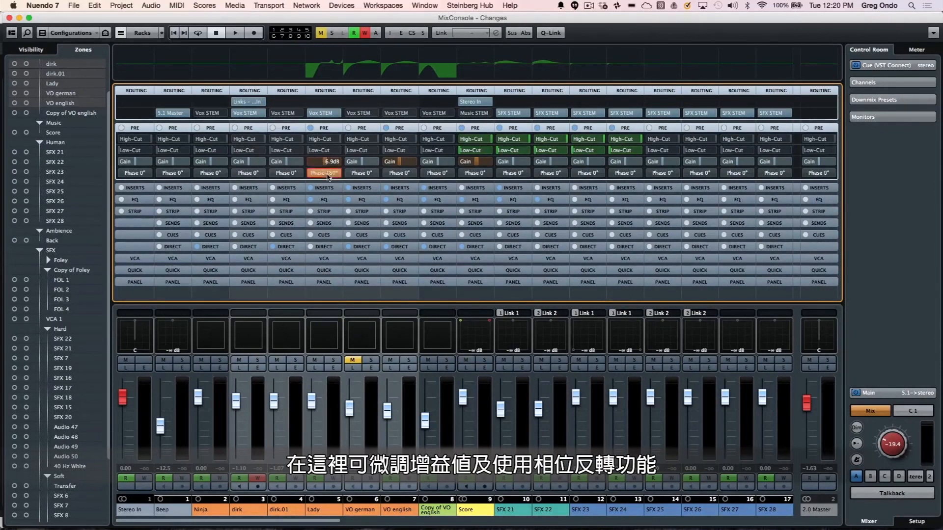
click(362, 173)
click(286, 173)
click(248, 173)
click(256, 173)
click(276, 174)
click(328, 175)
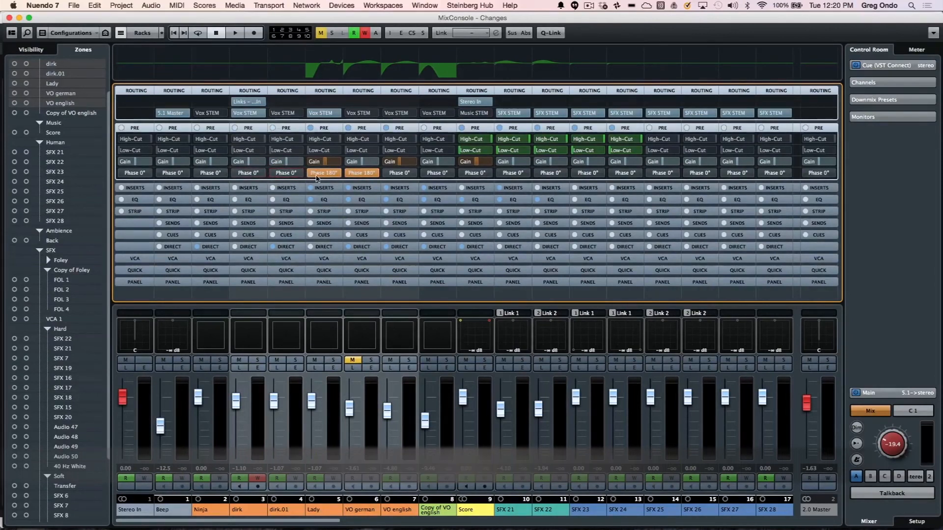
click(361, 173)
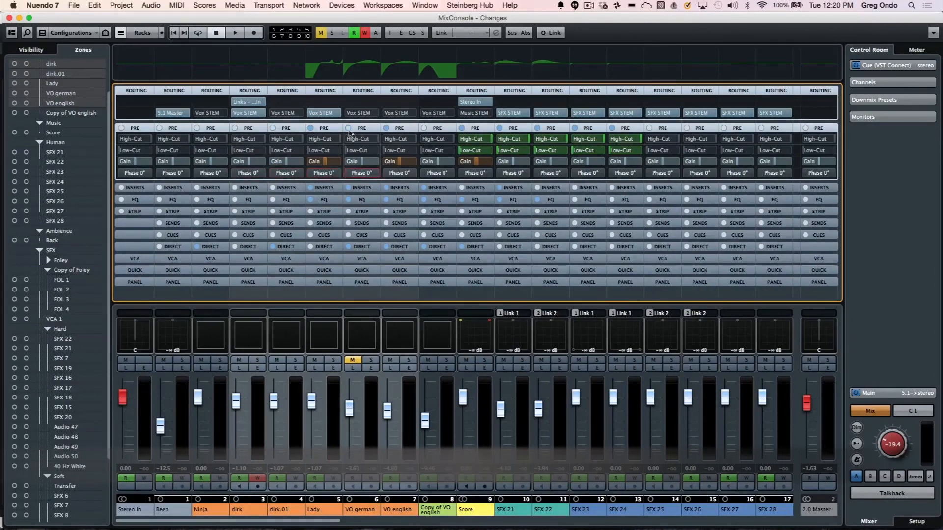
- Collapse the Pre and Routing racks and expand the Inserts racks
click(322, 129)
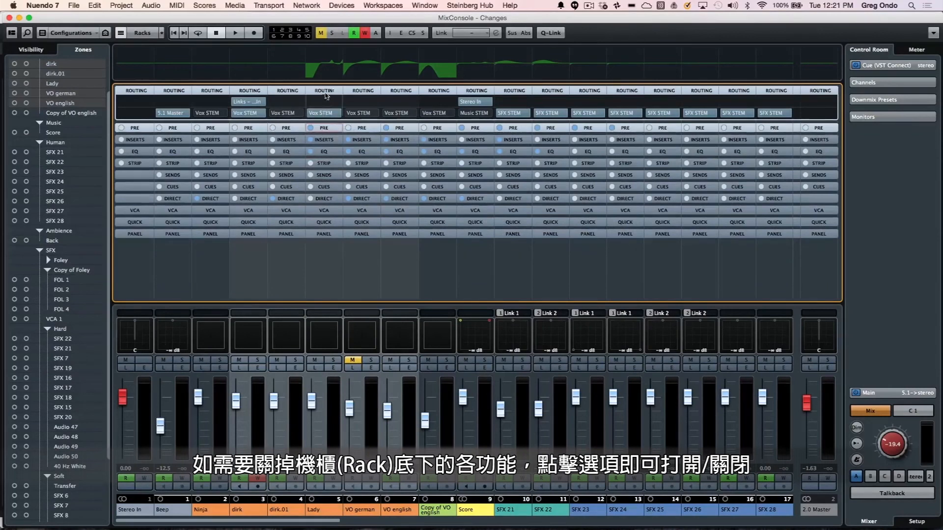
click(325, 91)
click(324, 114)
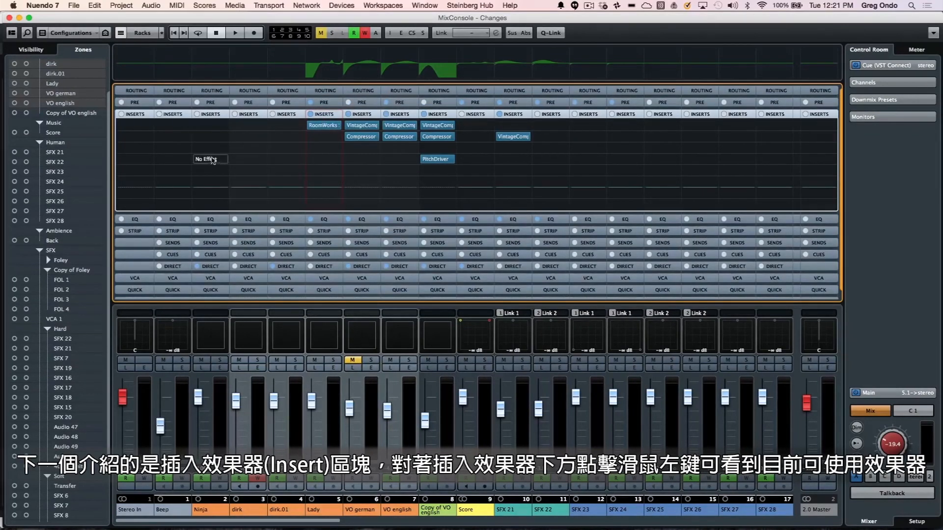
- Switch the plug-in collection from sfx to Default in the selector of the Ninja channel's empty fourth insert slot
click(228, 159)
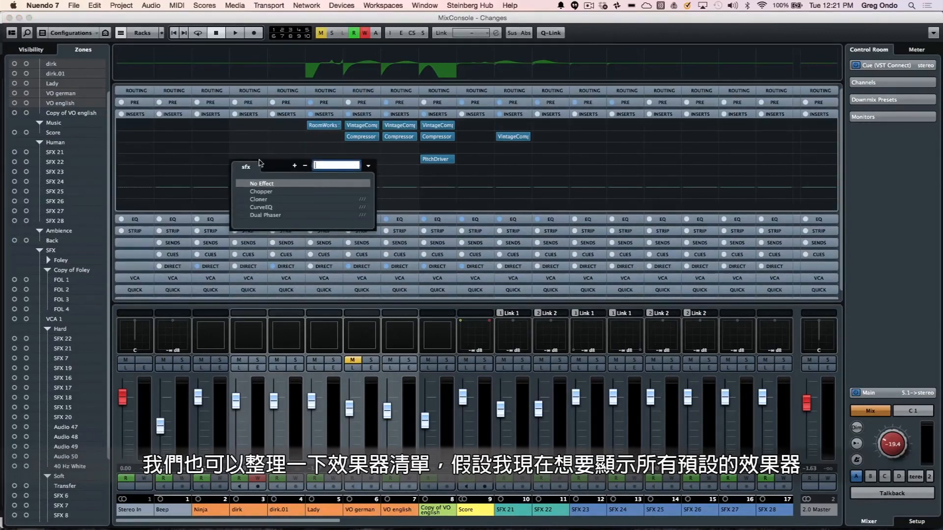
click(368, 166)
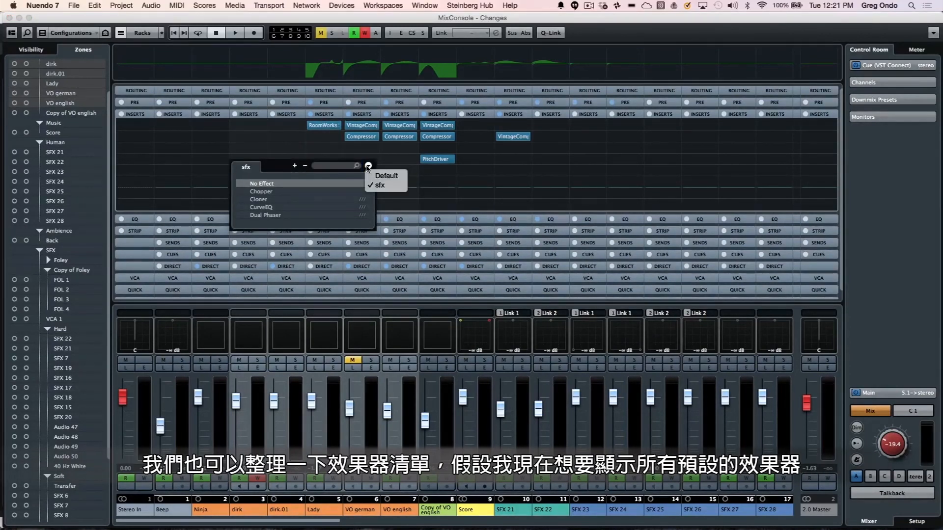
click(370, 176)
click(368, 166)
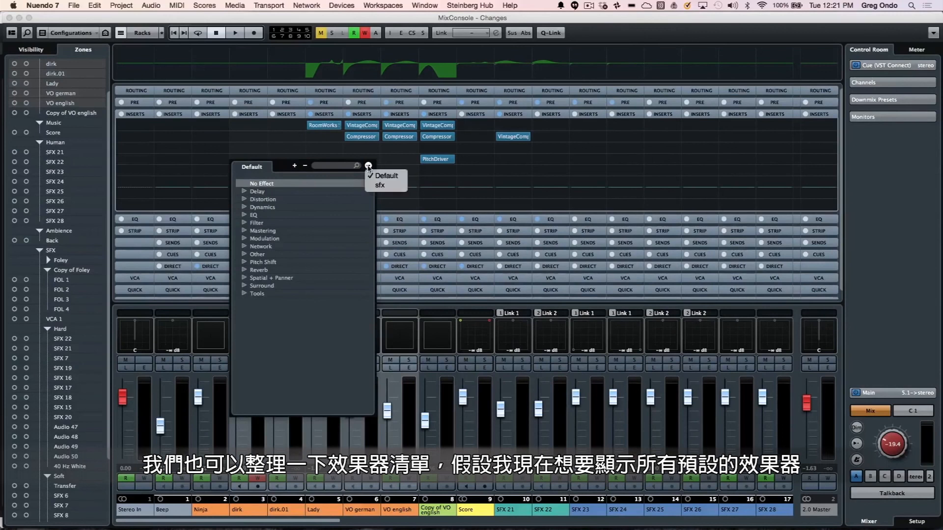
- Open the Plug-in Manager, view the sfx plug-in collection and return to the Default collection before closing the manager
click(341, 6)
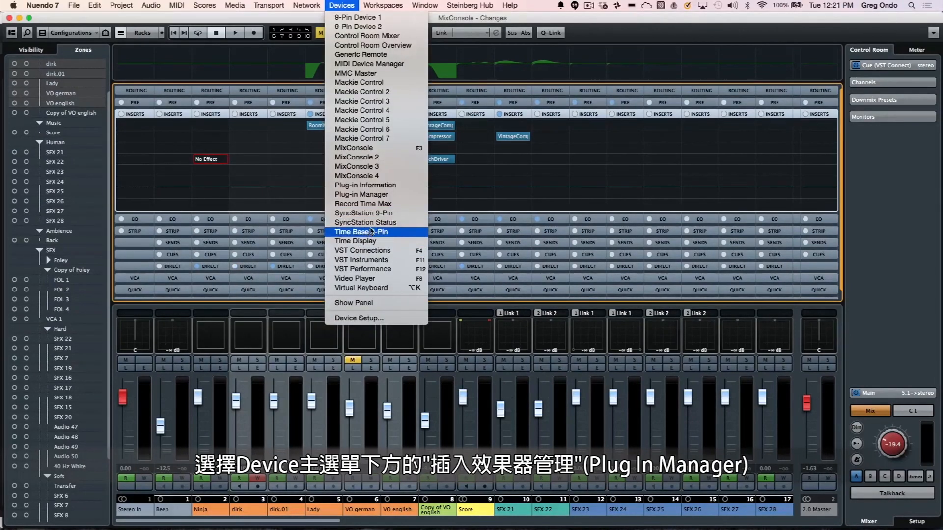
click(388, 195)
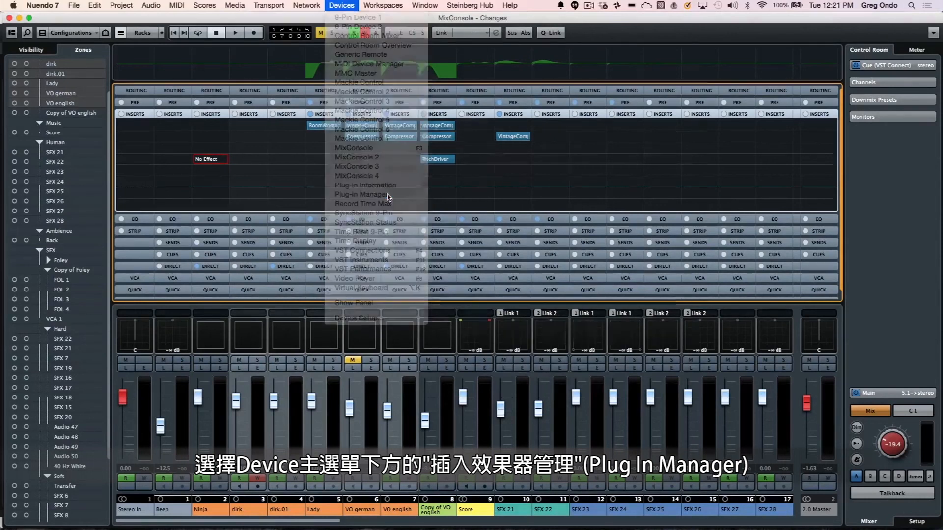
click(687, 79)
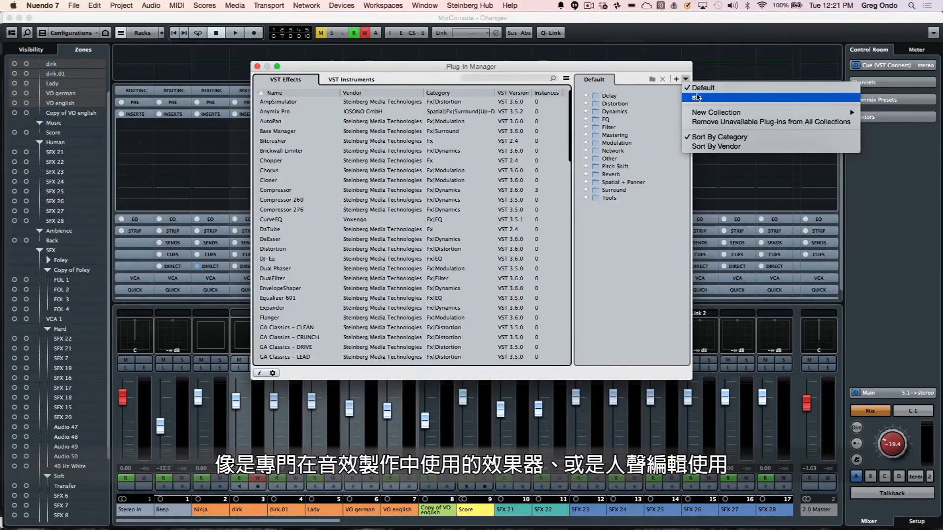
click(698, 97)
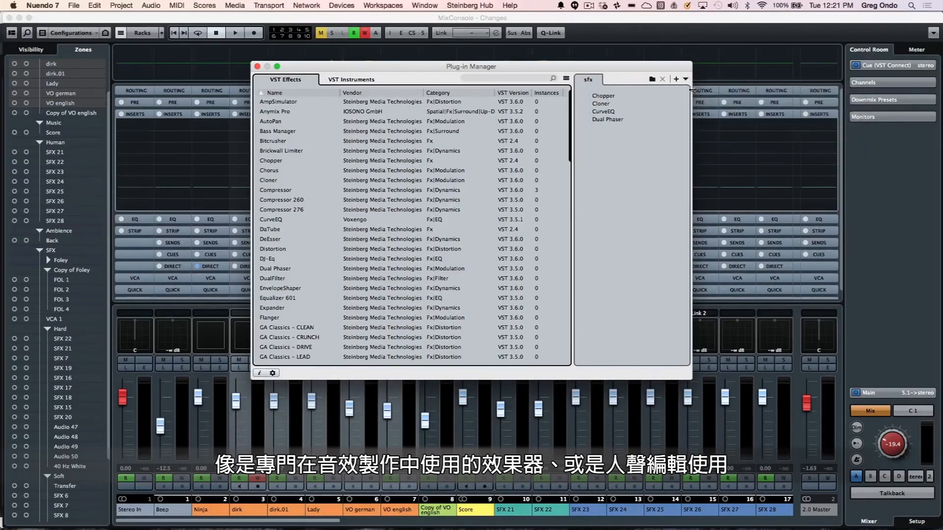
click(686, 79)
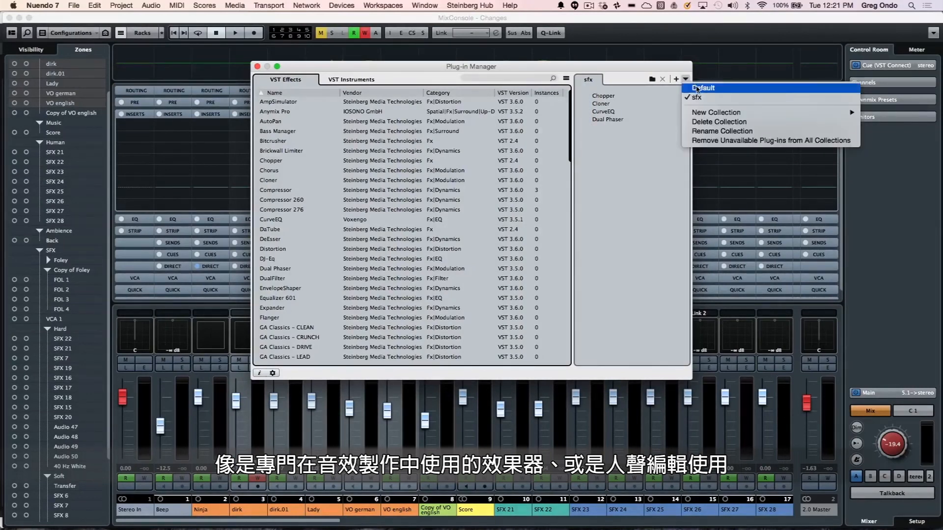
click(700, 88)
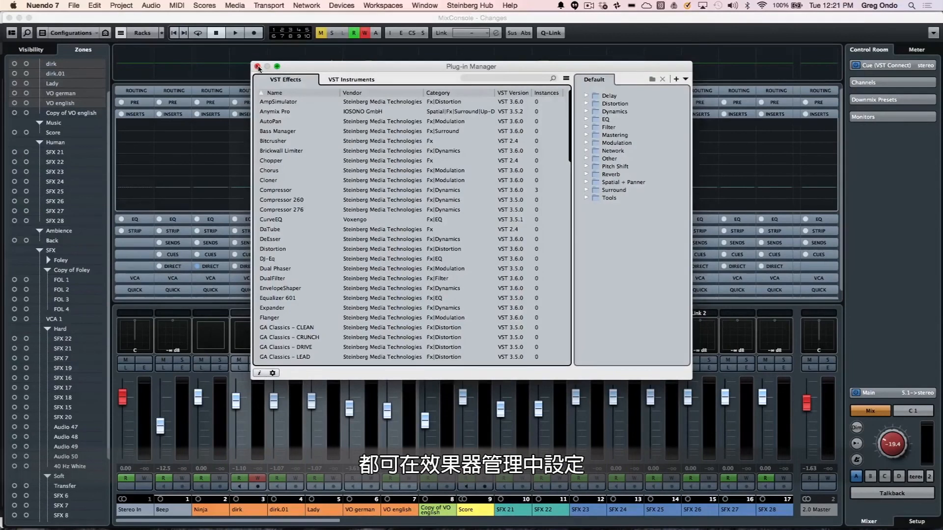
click(257, 66)
- Search the plug-ins for "vintage" and load VintageCompressor into the Ninja channel's fourth insert slot, closing its plug-in window
mouse_move(213, 161)
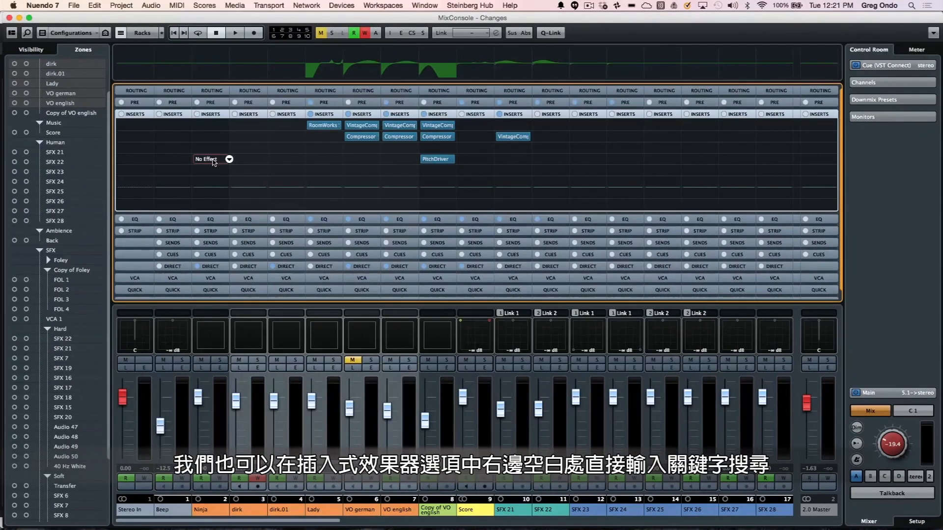
click(213, 161)
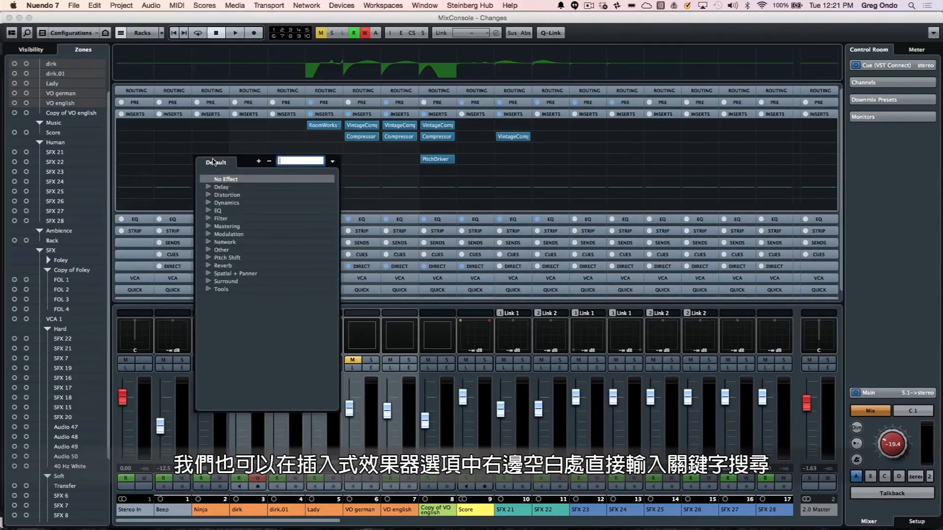
text(vinta)
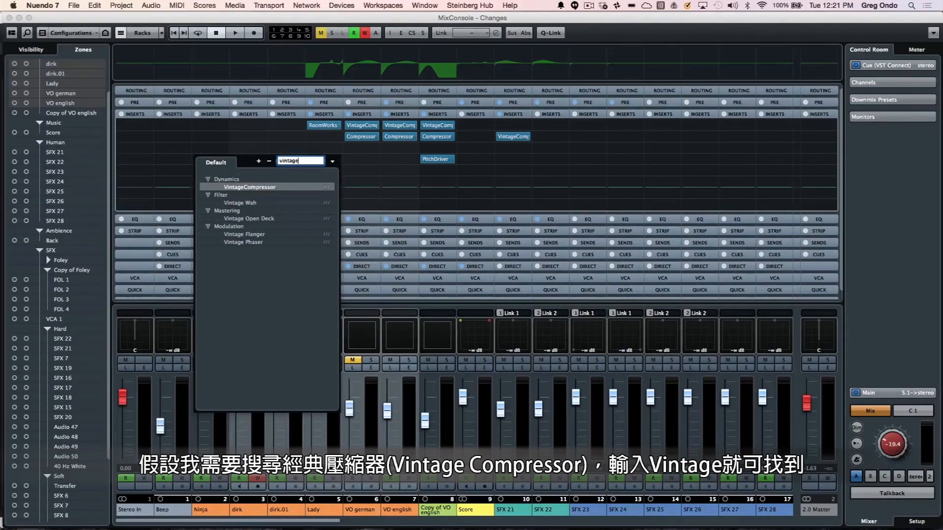
text(ge)
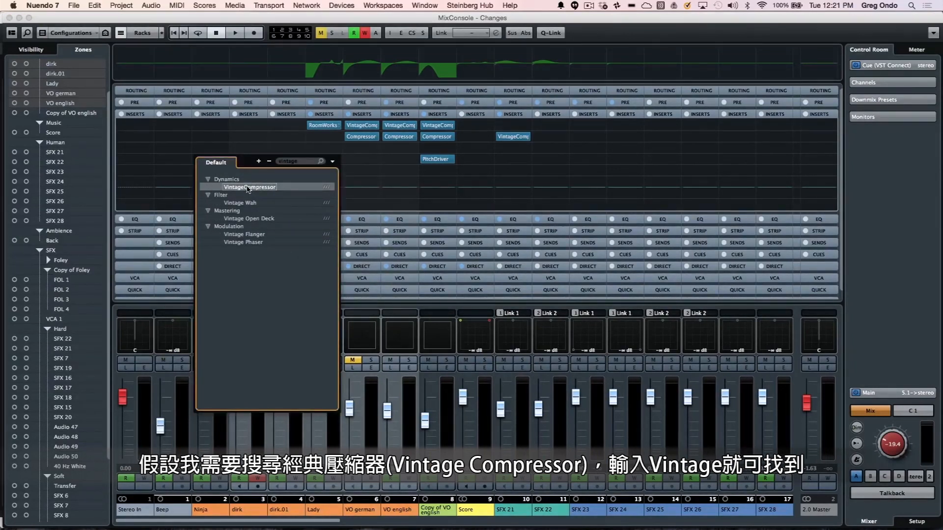
double_click(249, 187)
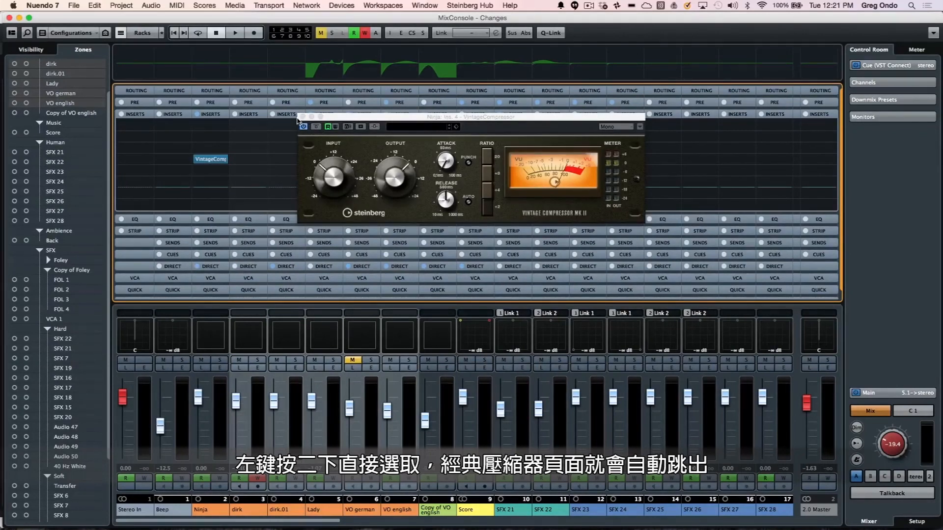
click(303, 117)
- Move the Ninja channel's VintageCompressor to channel 3, copying it to occupy insert slots three to five, and collapse the Inserts racks
drag(212, 165, 250, 149)
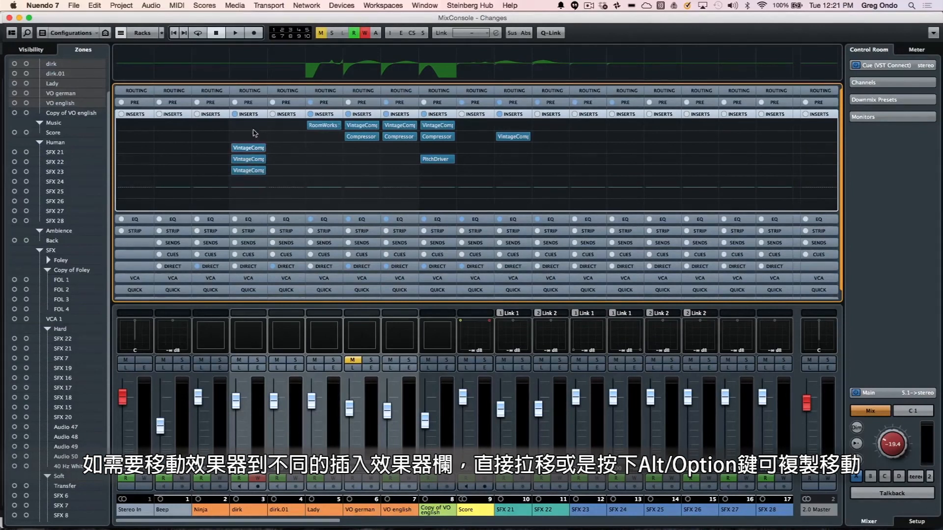
click(261, 113)
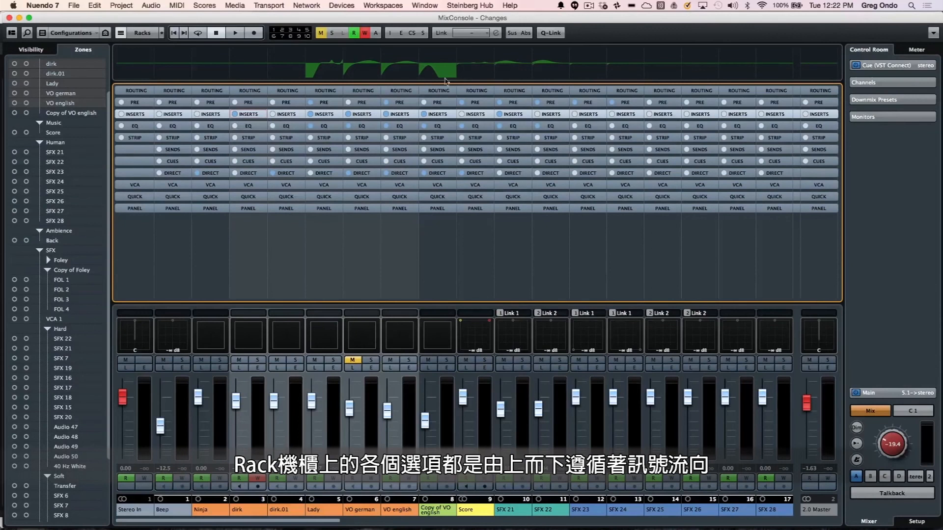
- Using the EQ racks and curve, boost band 2 of the Copy of VO english channel to 21.7 dB at 1891 Hz, then collapse the racks
click(441, 127)
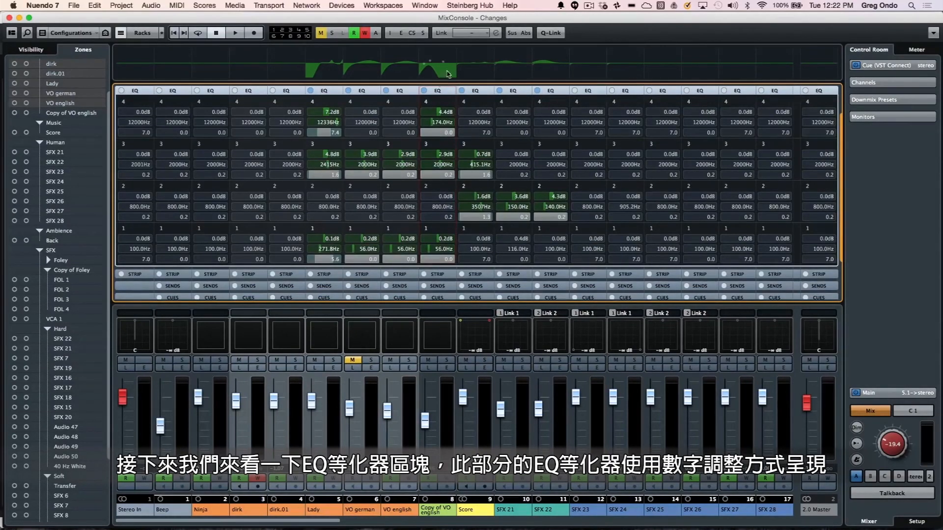
click(448, 74)
drag(451, 74, 469, 30)
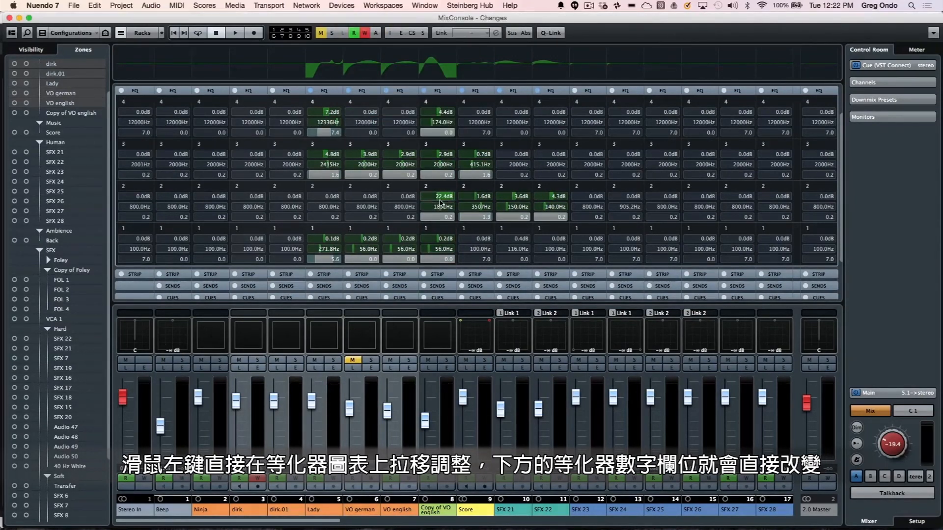
scroll(442, 199, up, 4)
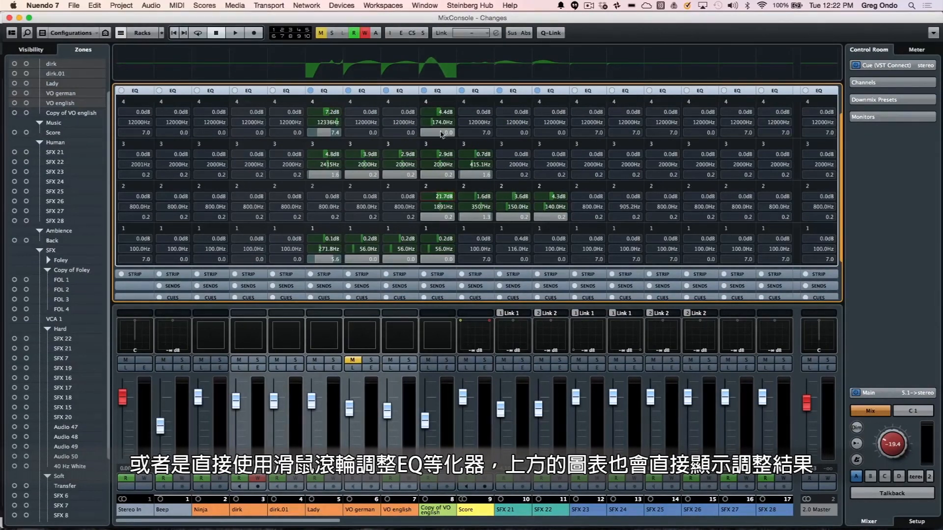
click(437, 91)
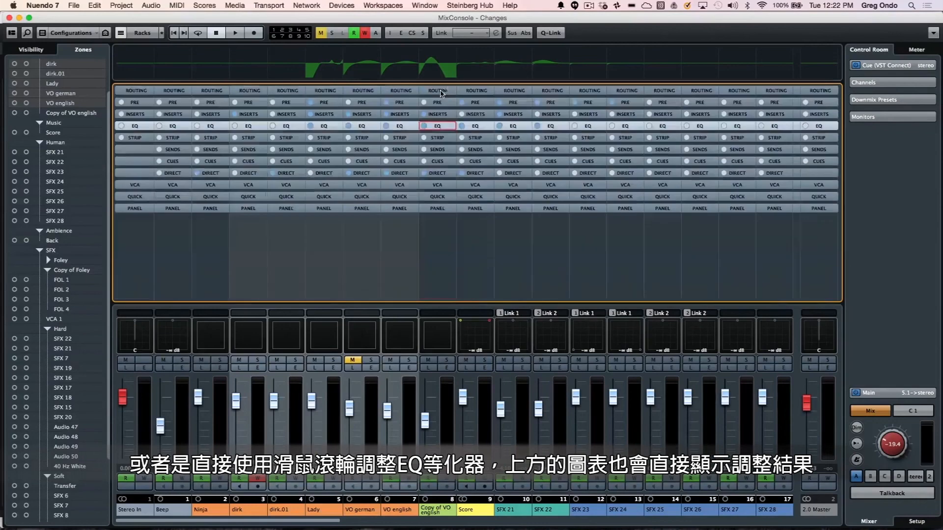